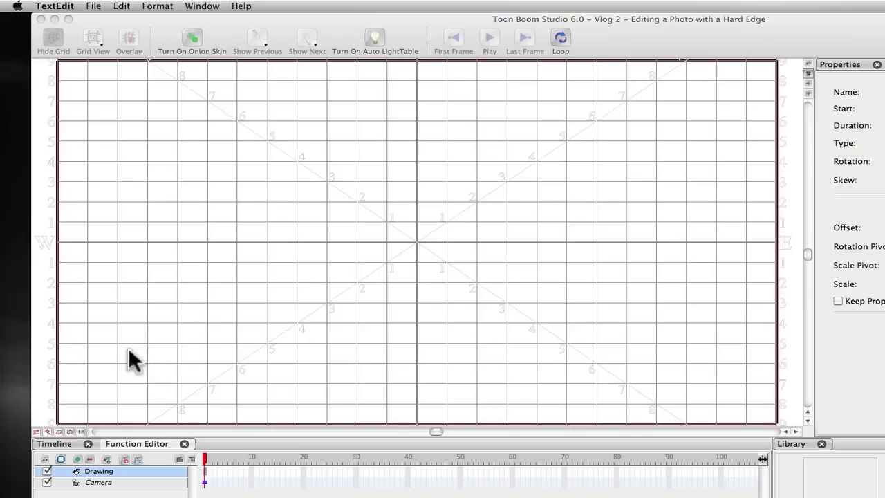
# - Bring Toon Boom Studio 6.0 to the front to work on the scene
pyautogui.click(242, 442)
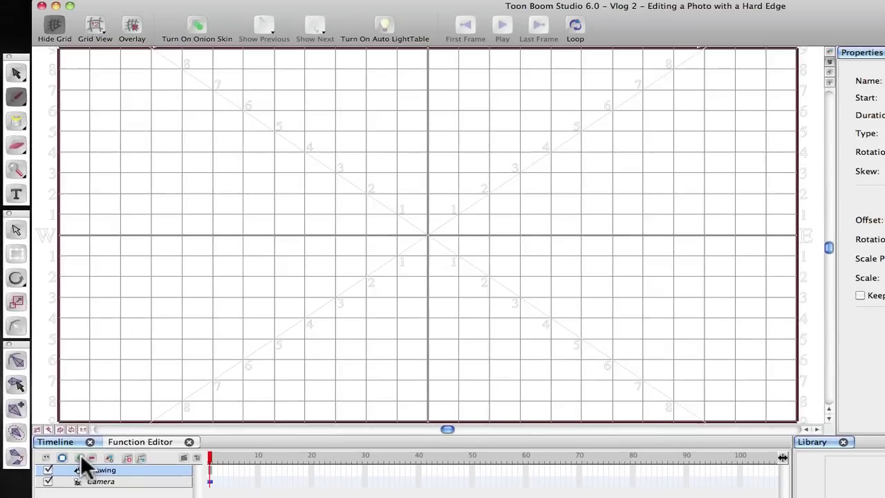
# - Create a new element of type Drawing named 'Dog Bowl'
pyautogui.click(111, 415)
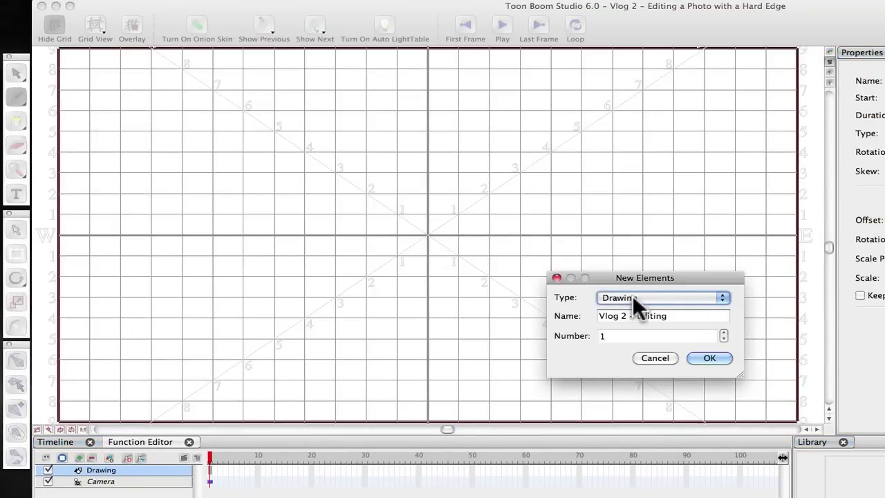
pyautogui.click(722, 297)
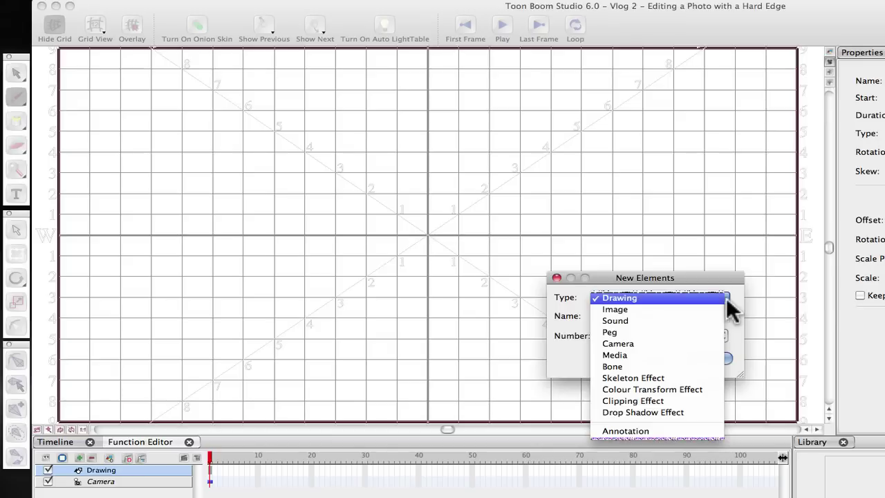
pyautogui.click(652, 298)
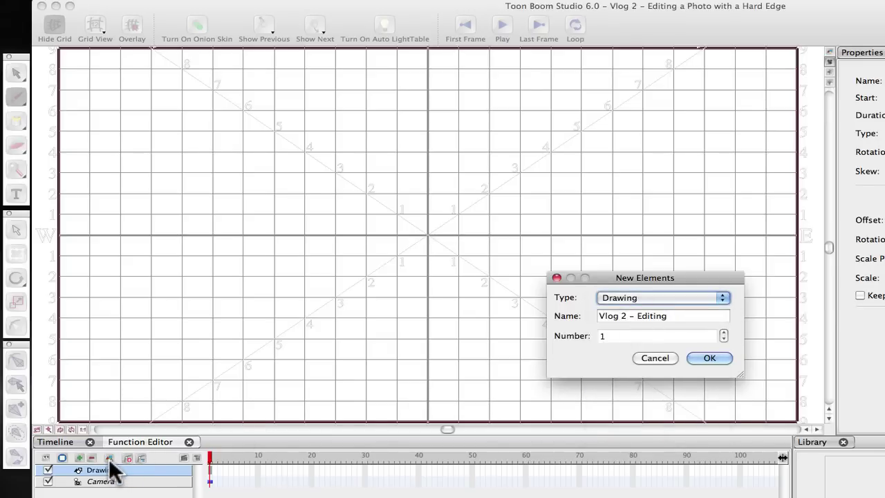
pyautogui.click(685, 319)
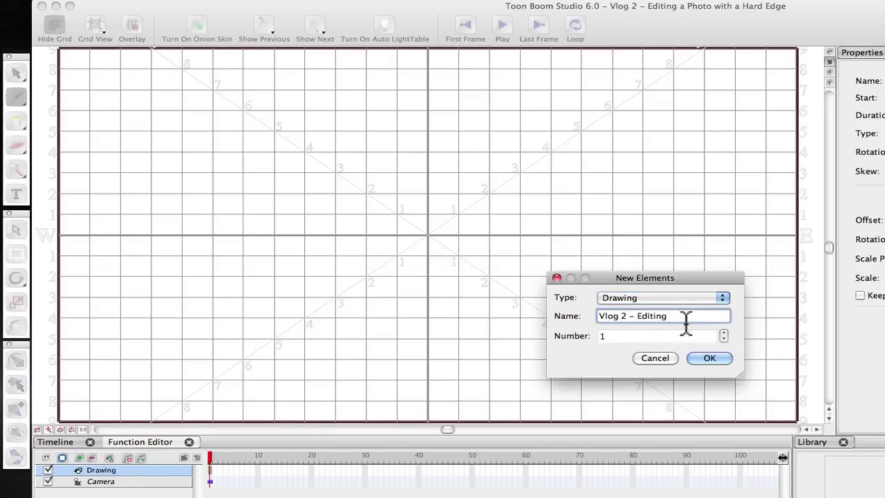
pyautogui.tripleClick(685, 318)
pyautogui.press('BackSpace')
pyautogui.write('D')
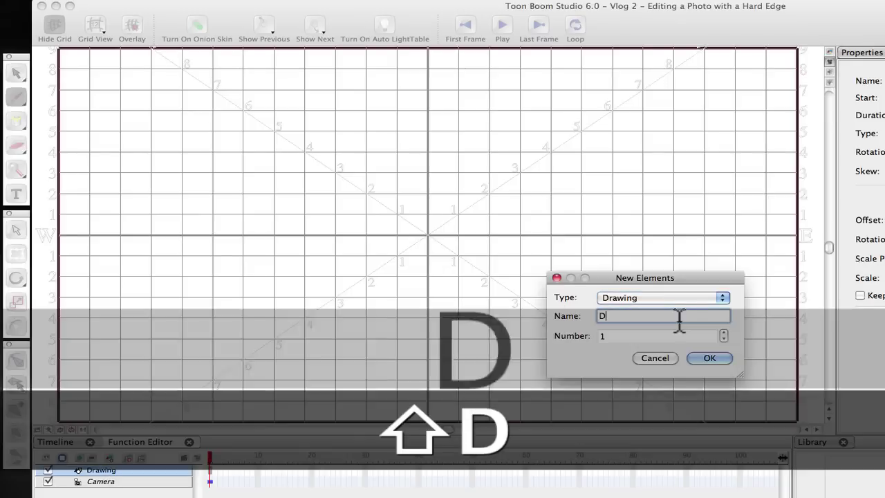
pyautogui.write('og')
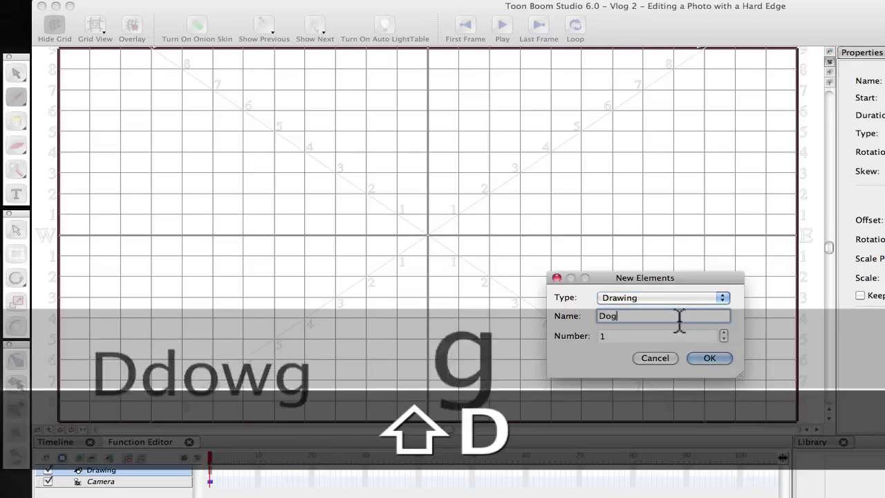
pyautogui.write(' Bowl')
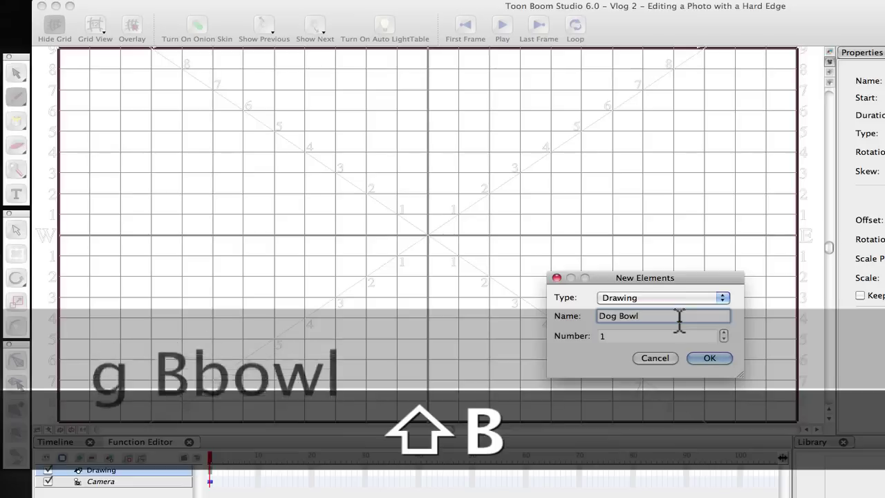
pyautogui.click(712, 357)
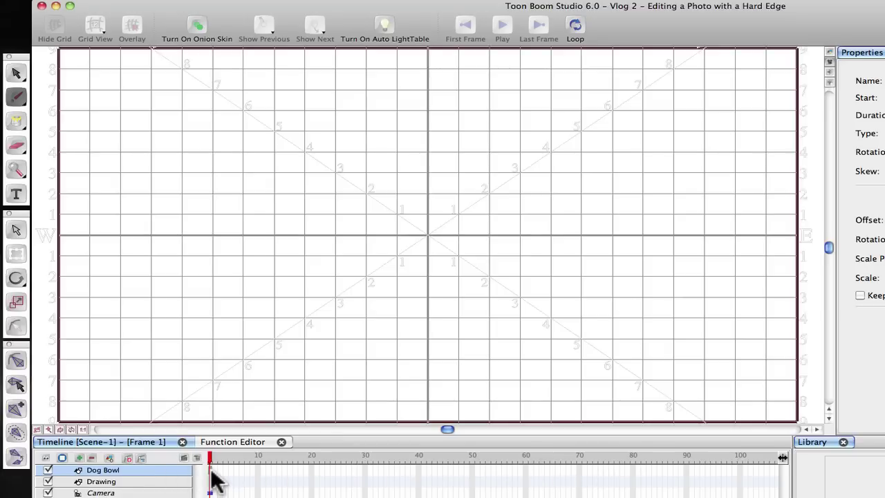
# - Import and vectorize 'Dog Bowl for Tutorial Edit.psd' into Dog Bowl frame 1, with texture
pyautogui.rightClick(211, 469)
pyautogui.moveTo(308, 320)
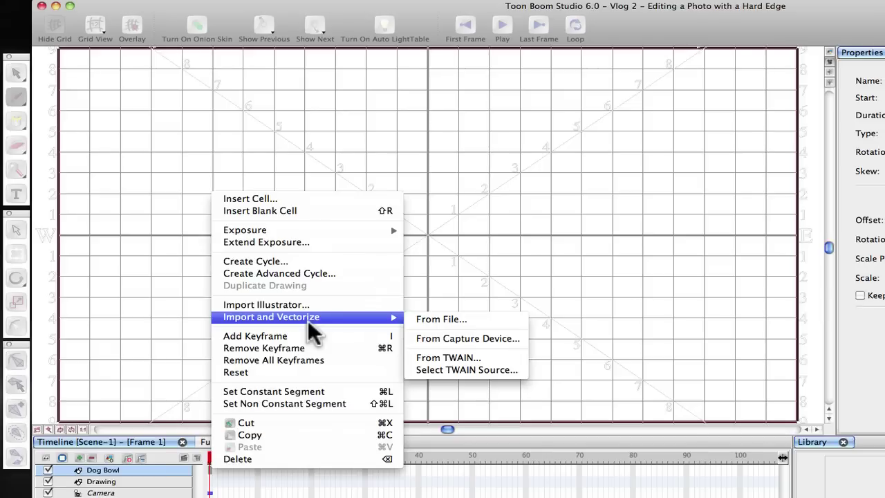
pyautogui.click(458, 317)
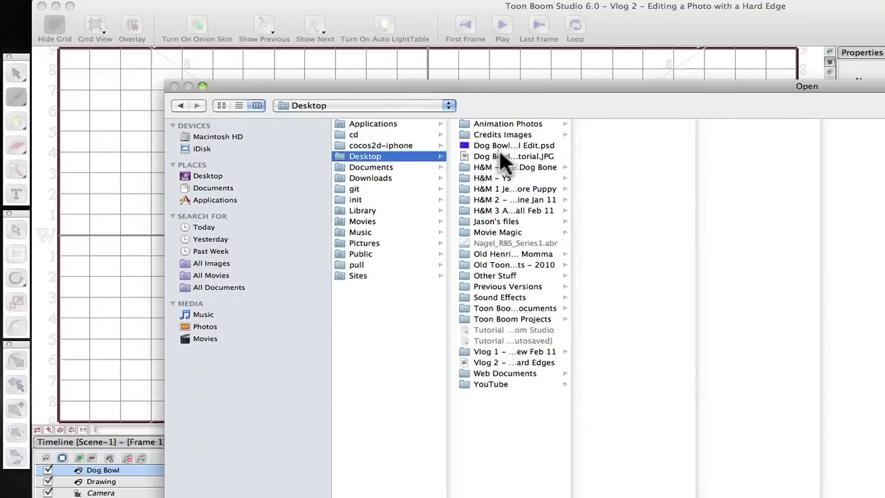
pyautogui.click(508, 146)
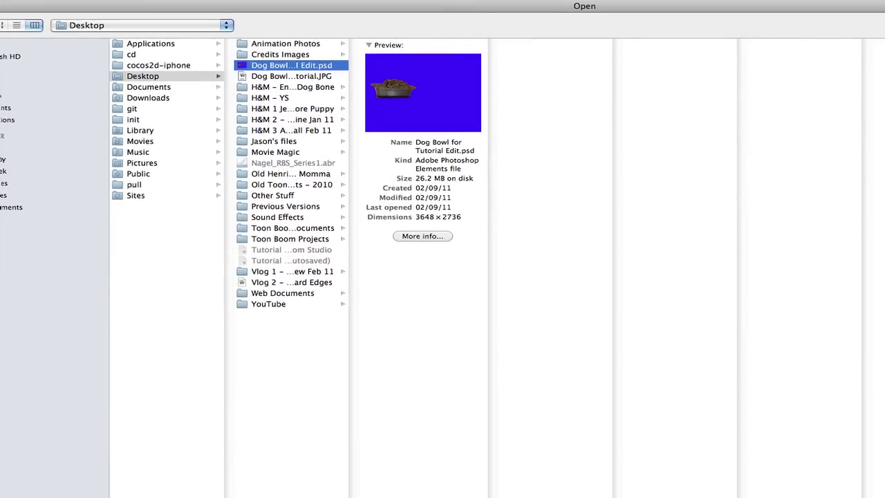
pyautogui.press('Return')
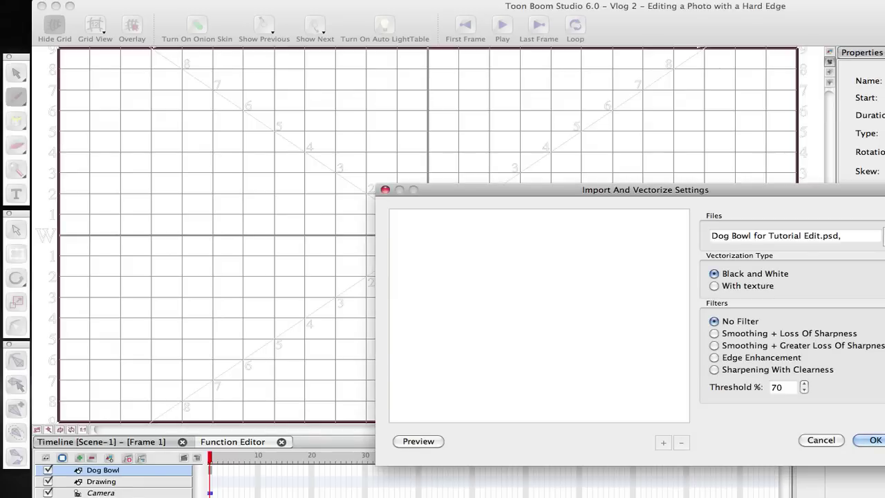
pyautogui.click(714, 286)
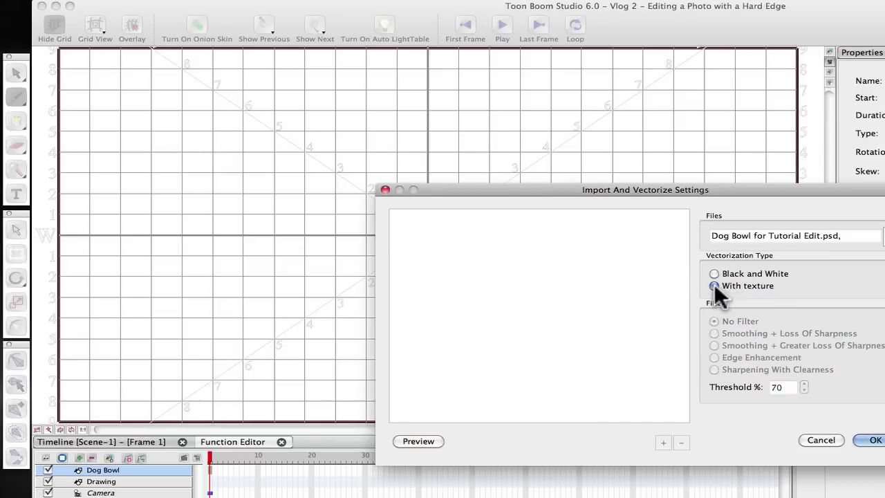
pyautogui.click(873, 440)
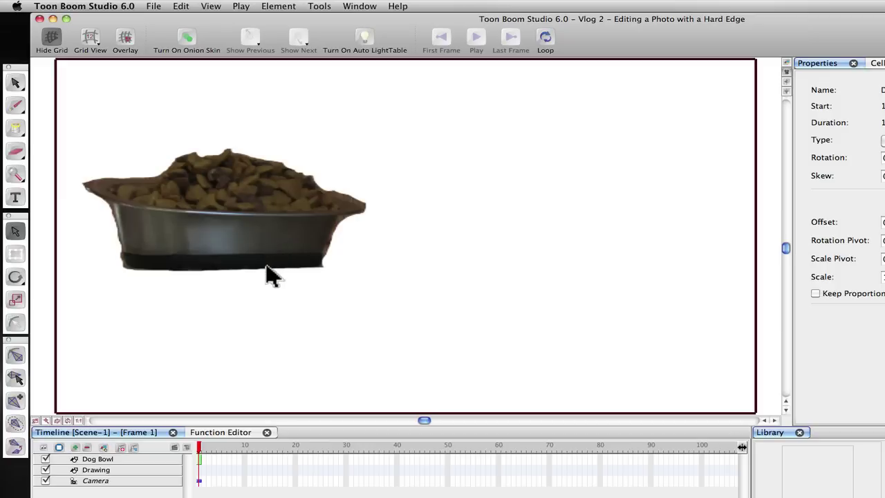
# - Zoom in on the bowl's fuzzy outline, select and nudge the bowl, then zoom back out
pyautogui.scroll(2, 271, 274)
pyautogui.scroll(6, 271, 274)
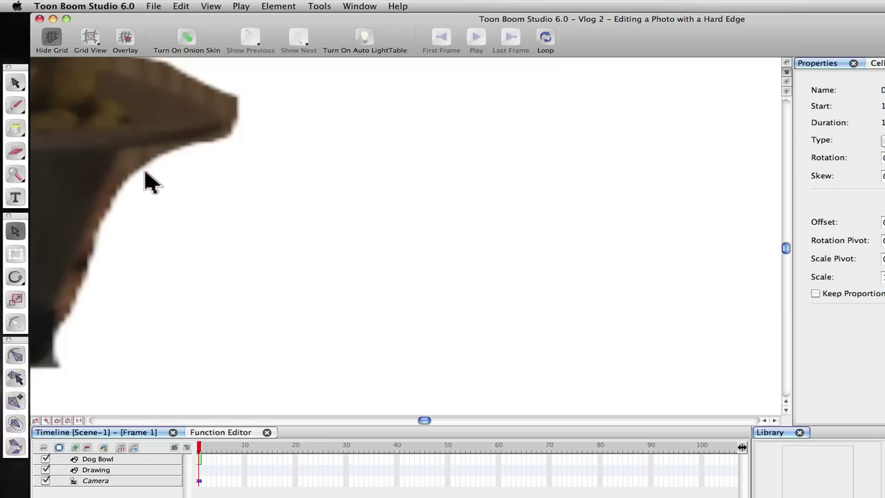
pyautogui.click(121, 162)
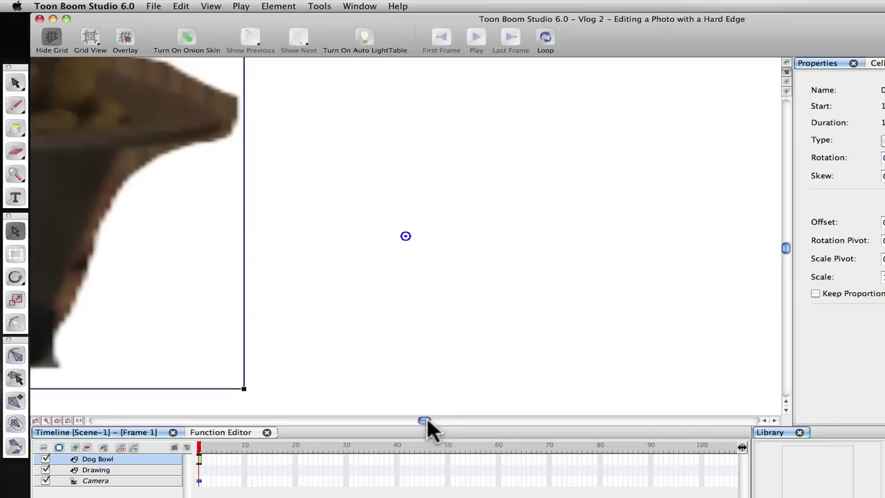
pyautogui.moveTo(427, 419); pyautogui.dragTo(420, 417)
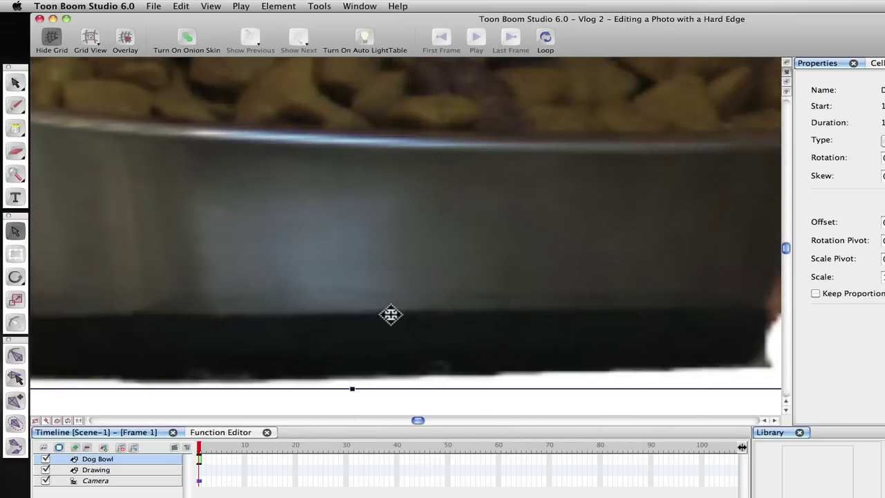
pyautogui.press('x')
pyautogui.press('z')
pyautogui.press('z')
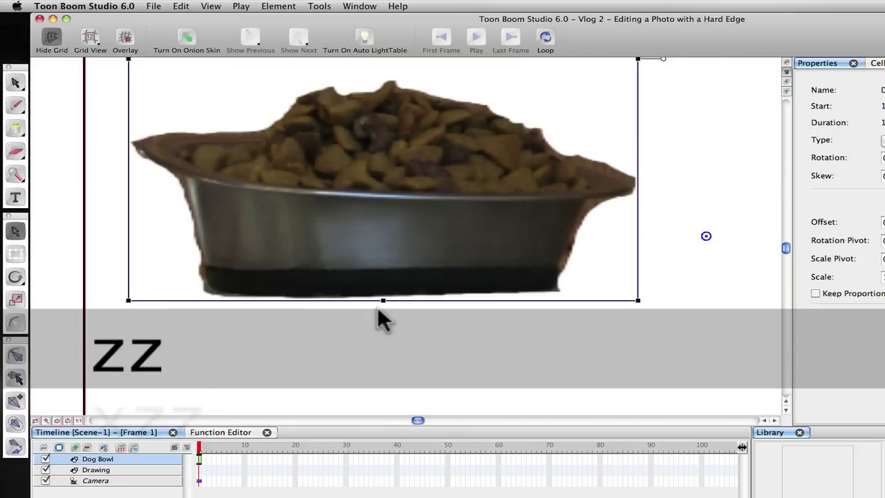
pyautogui.scroll(2, 359, 297)
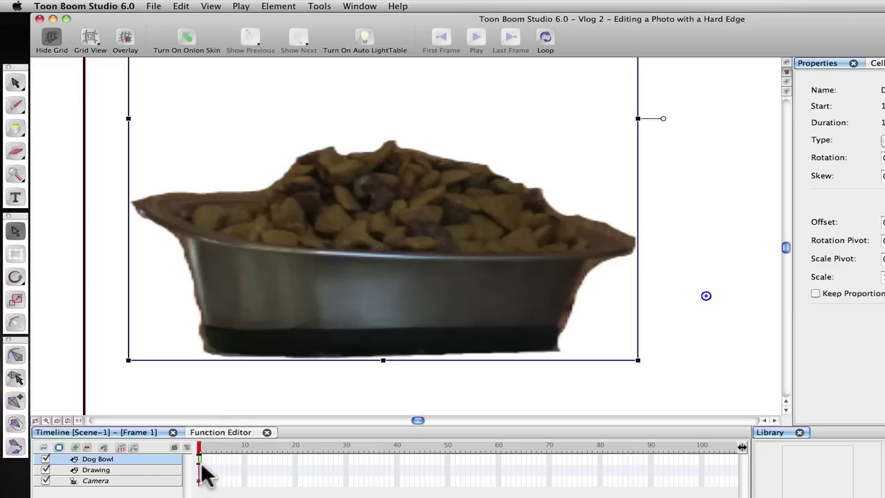
pyautogui.rightClick(200, 461)
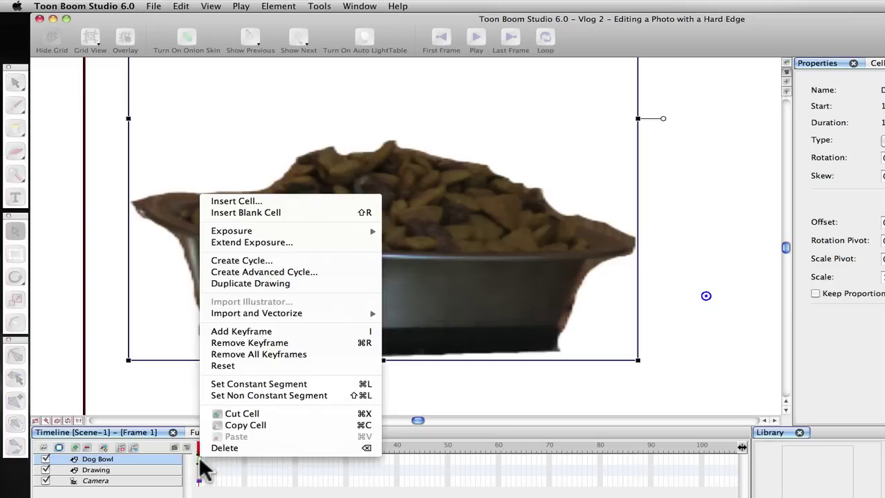
pyautogui.moveTo(273, 315)
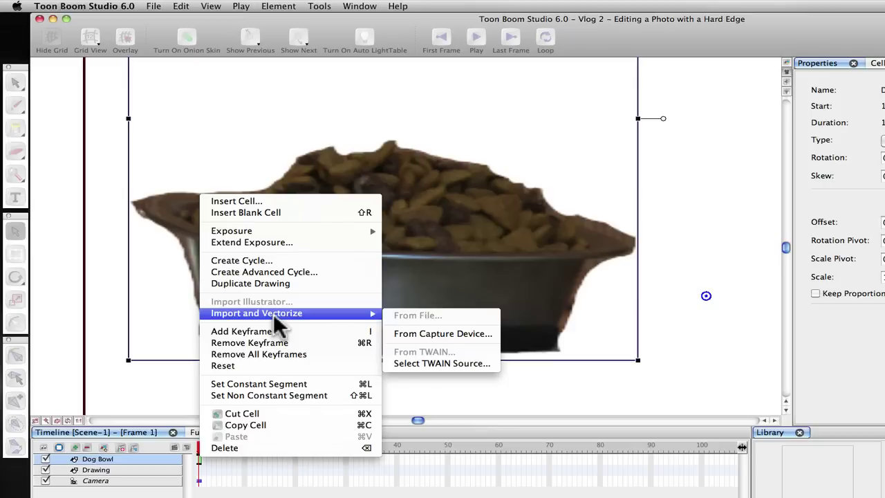
pyautogui.click(116, 305)
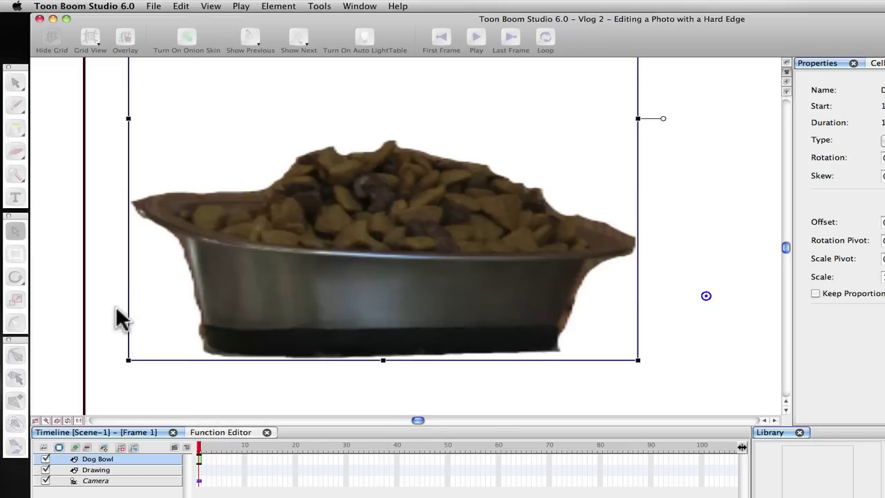
pyautogui.click(152, 6)
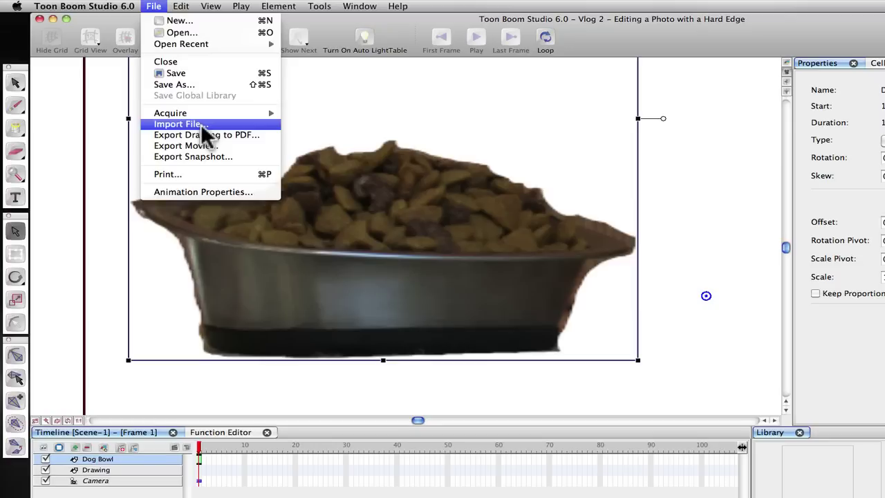
pyautogui.click(199, 467)
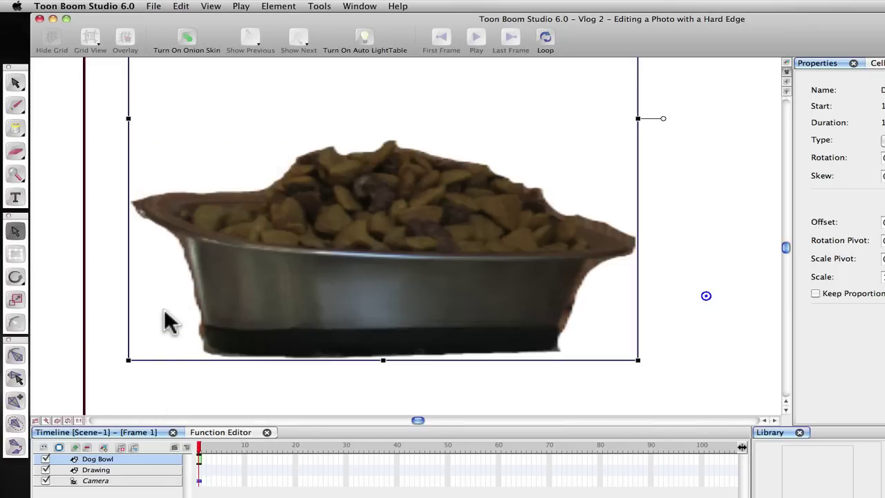
pyautogui.rightClick(201, 461)
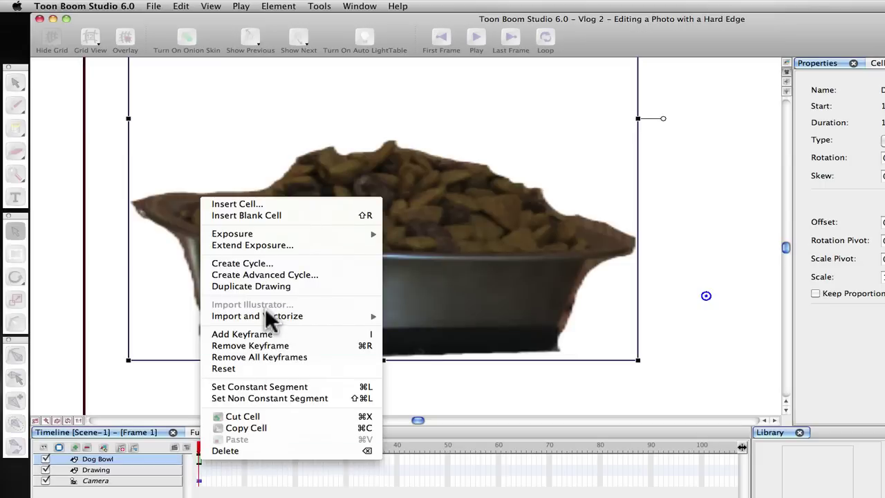
pyautogui.moveTo(265, 312)
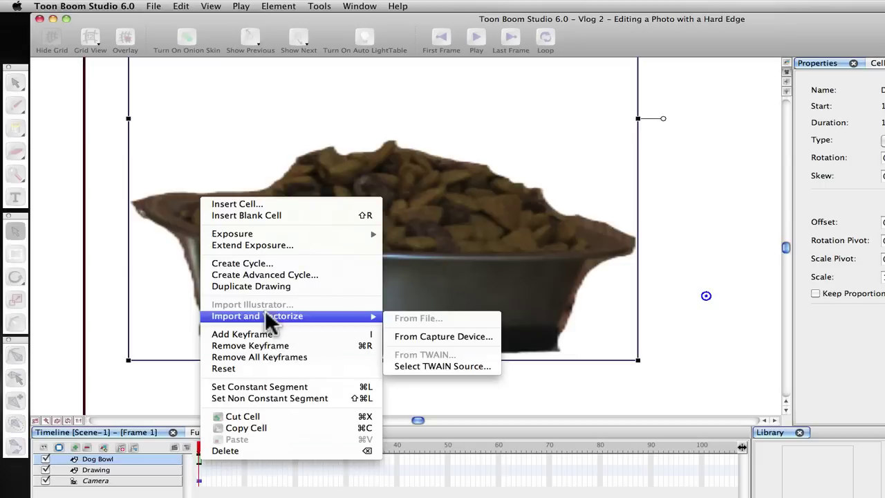
pyautogui.click(76, 287)
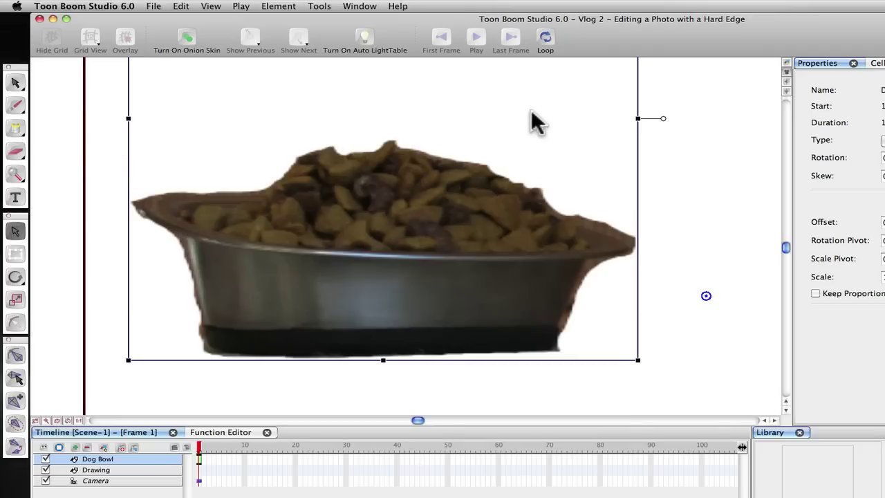
# - Switch to Drawing view, zoom in on the dog bowl, and pick the Select tool
pyautogui.hotkey('alt', 'b')
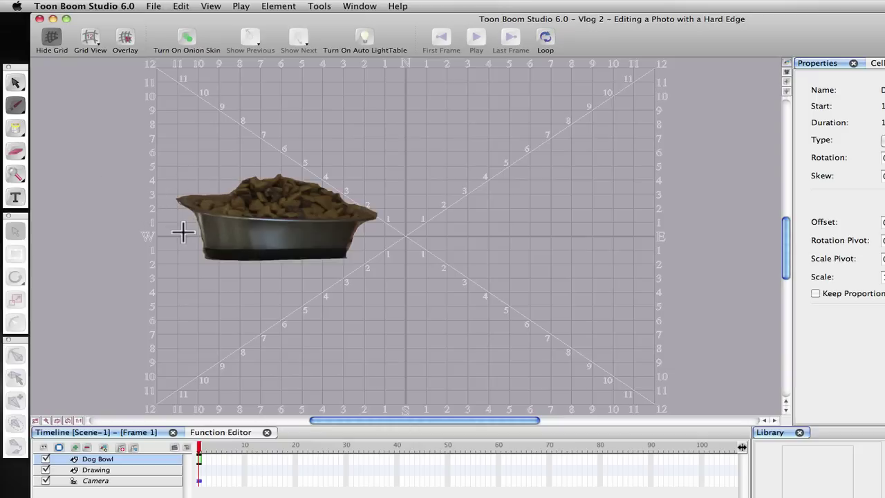
pyautogui.press('2')
pyautogui.press('2')
pyautogui.press('2')
pyautogui.press('2')
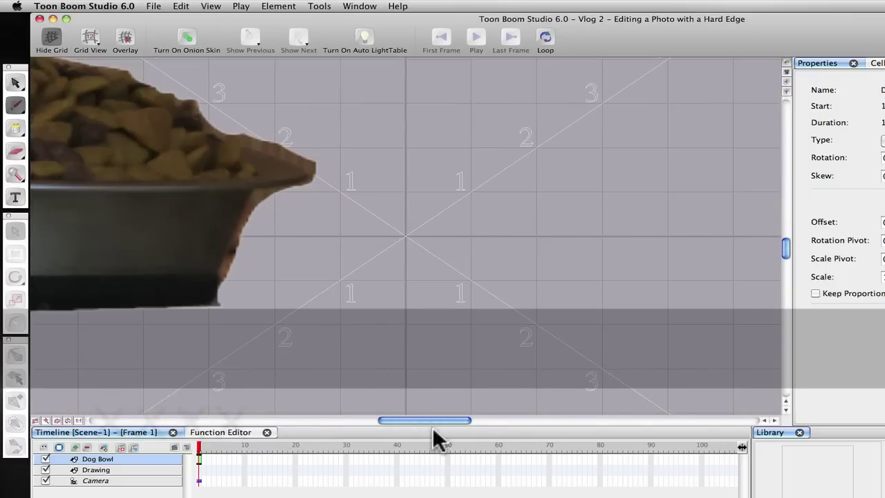
pyautogui.moveTo(427, 424); pyautogui.dragTo(277, 412)
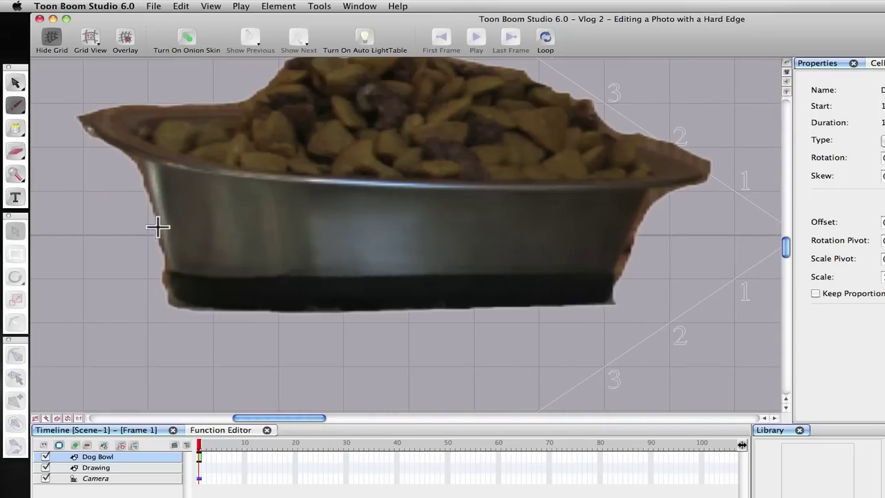
pyautogui.click(16, 85)
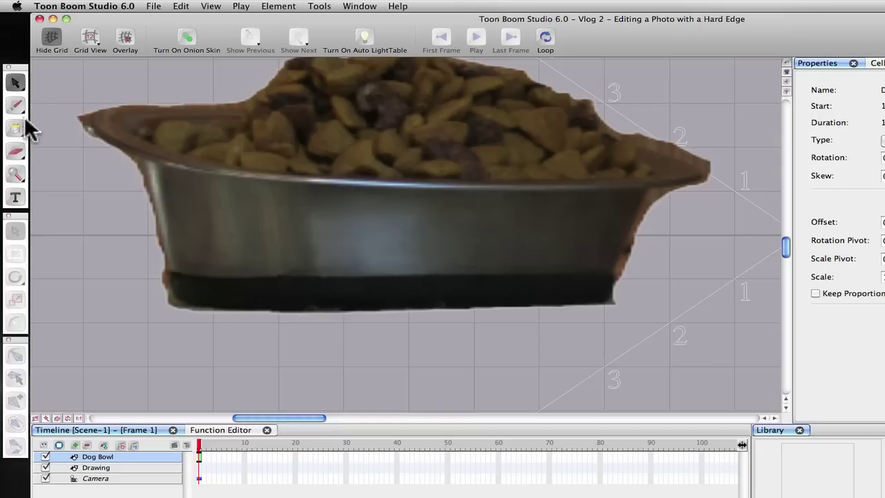
# - Tear off the main drawing tools as a floating palette and move it off the bowl
pyautogui.moveTo(23, 68)
pyautogui.mouseDown()
pyautogui.moveTo(84, 88)
pyautogui.moveTo(128, 222)
pyautogui.moveTo(99, 170)
pyautogui.mouseUp()
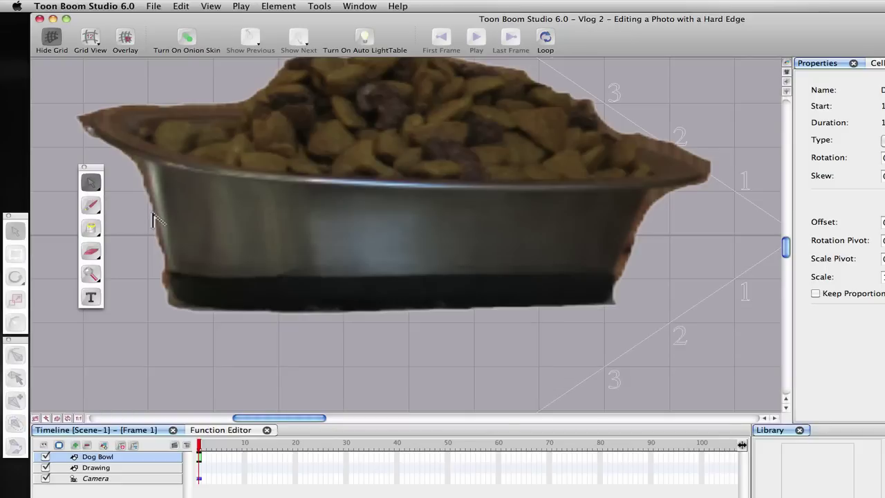
pyautogui.hotkey('alt', '0')
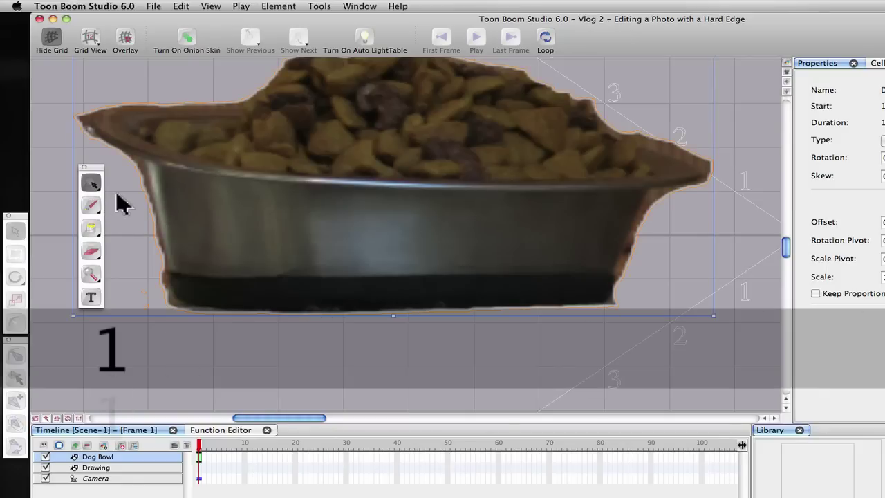
pyautogui.hotkey('alt', '1')
pyautogui.hotkey('alt', '1')
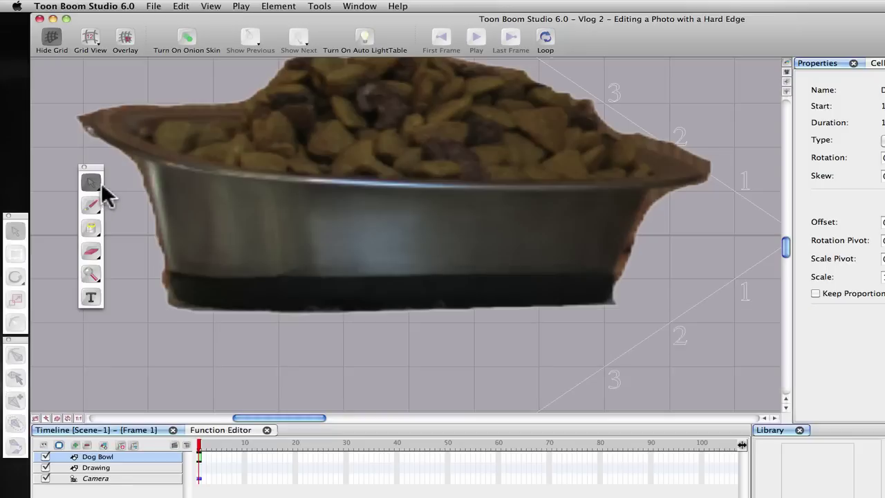
pyautogui.moveTo(93, 168); pyautogui.dragTo(24, 92)
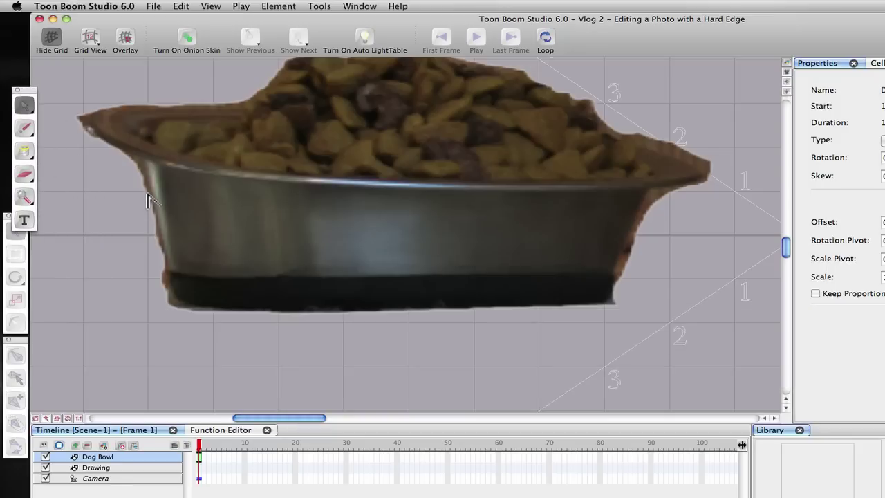
# - Select the bowl drawing with the Contour Editor to reveal its outline control points
pyautogui.click(147, 200)
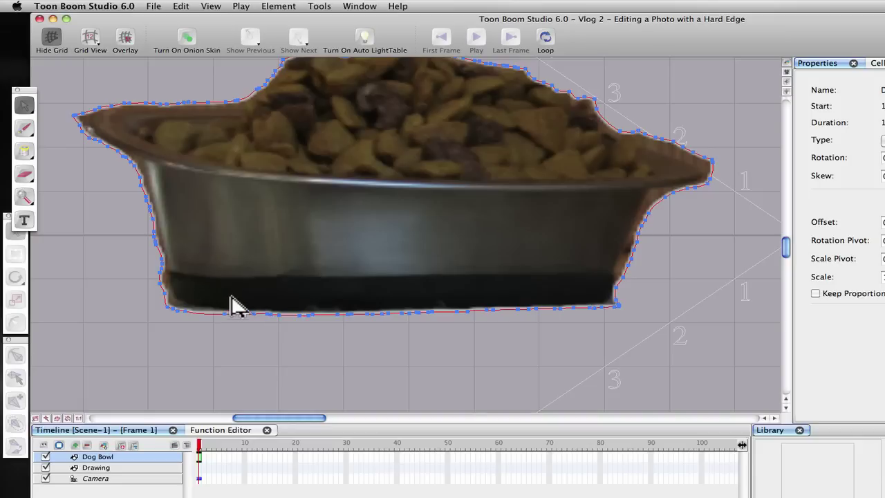
pyautogui.scroll(3, 221, 292)
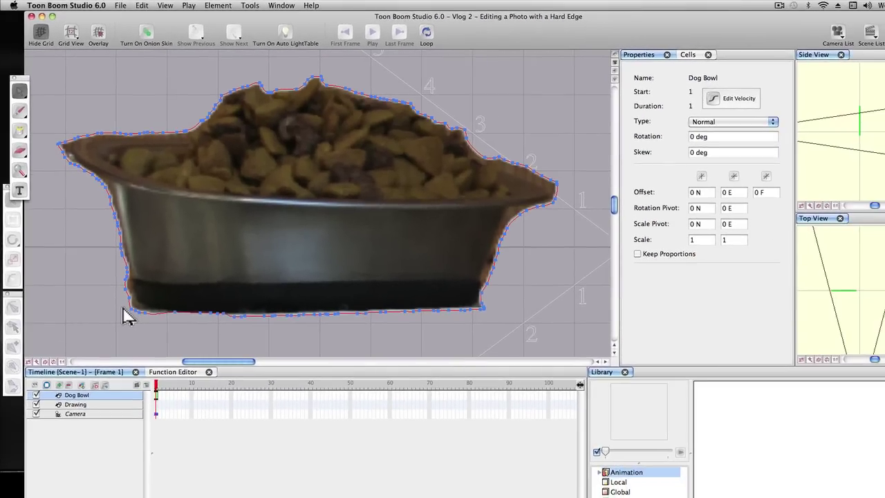
# - Apply Smooth from the bowl drawing's context menu to reduce its control points
pyautogui.rightClick(200, 317)
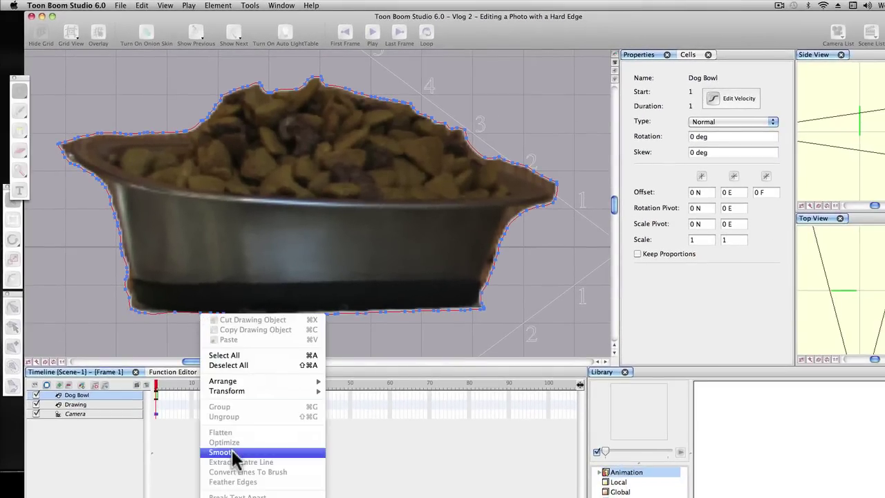
pyautogui.press('Escape')
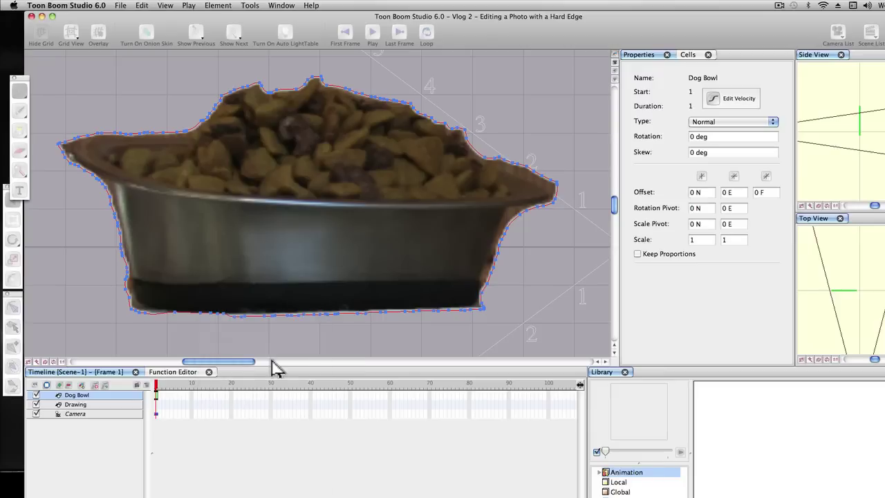
pyautogui.rightClick(211, 314)
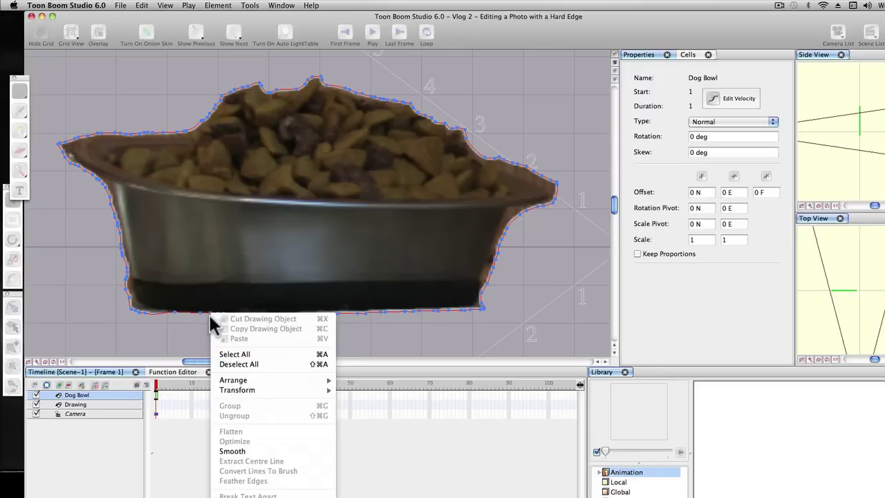
pyautogui.click(232, 451)
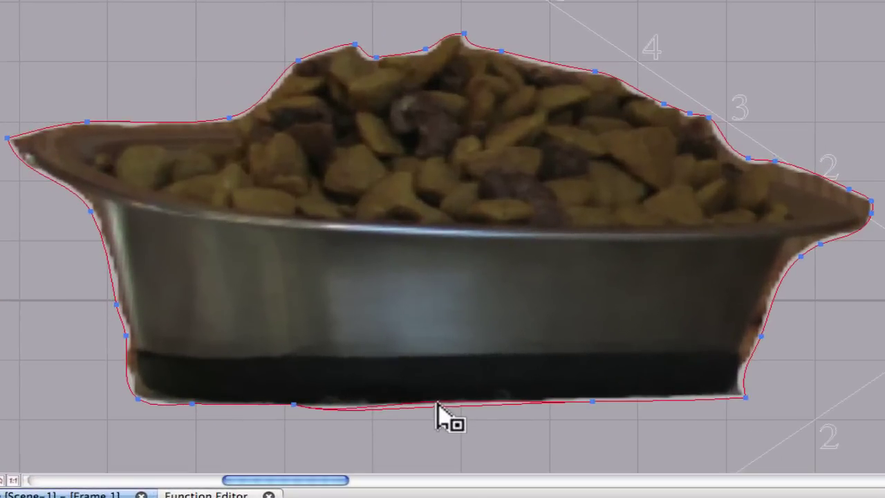
# - Add a point on the bowl's bottom edge and bend that curve toward the bowl
pyautogui.click(437, 404)
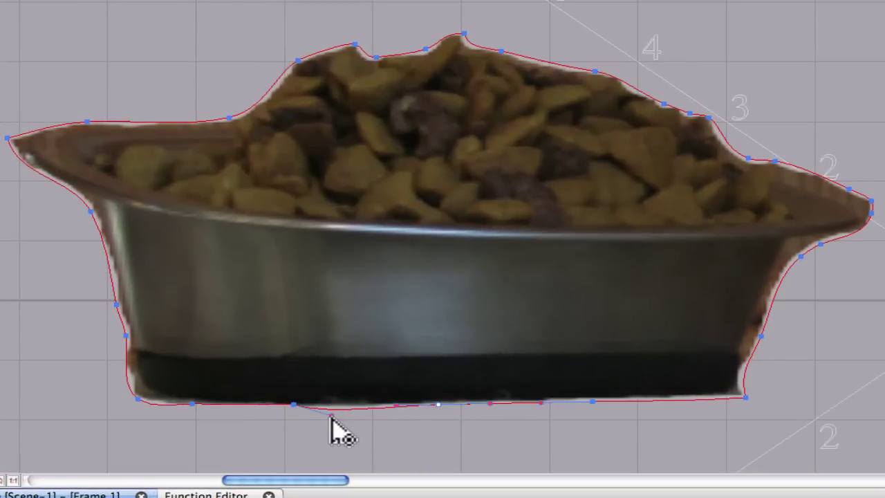
pyautogui.click(365, 427)
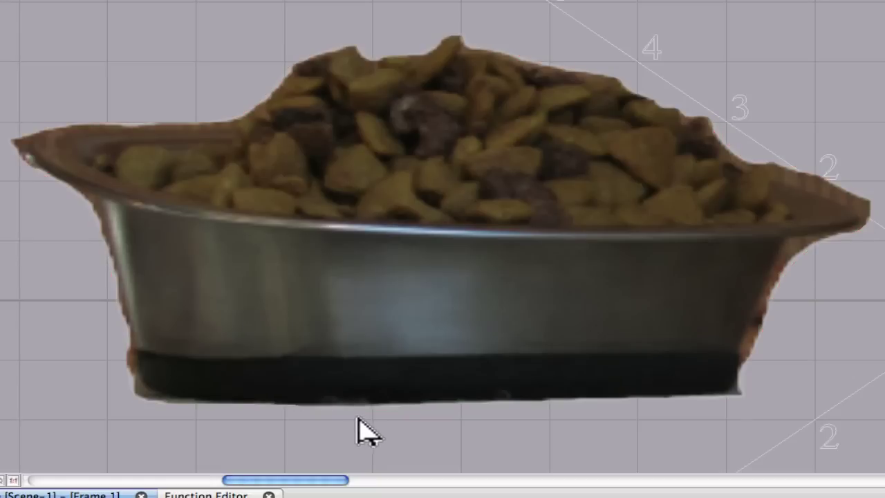
pyautogui.click(373, 409)
pyautogui.moveTo(373, 409)
pyautogui.mouseDown()
pyautogui.moveTo(396, 424)
pyautogui.moveTo(324, 408)
pyautogui.moveTo(383, 410)
pyautogui.mouseUp()
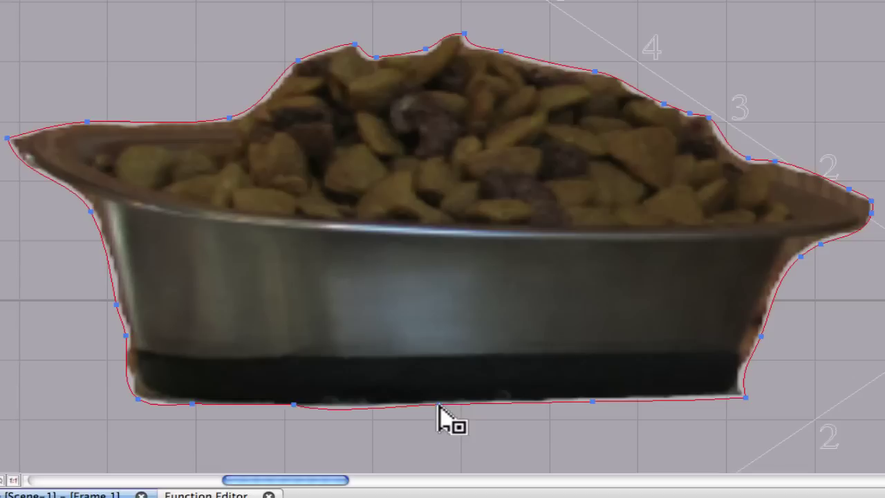
pyautogui.moveTo(438, 406); pyautogui.dragTo(339, 419)
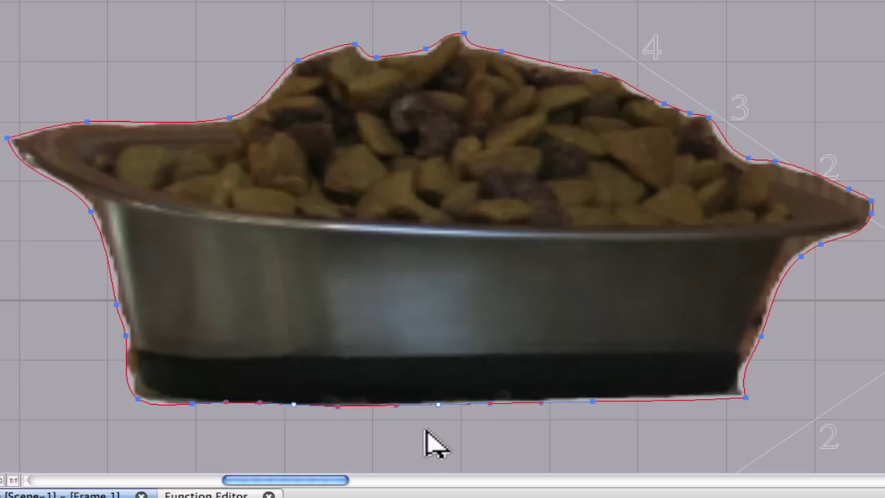
pyautogui.click(399, 440)
# - Add and adjust more anchor points along the bowl's bottom outline, checking the edge
pyautogui.click(296, 409)
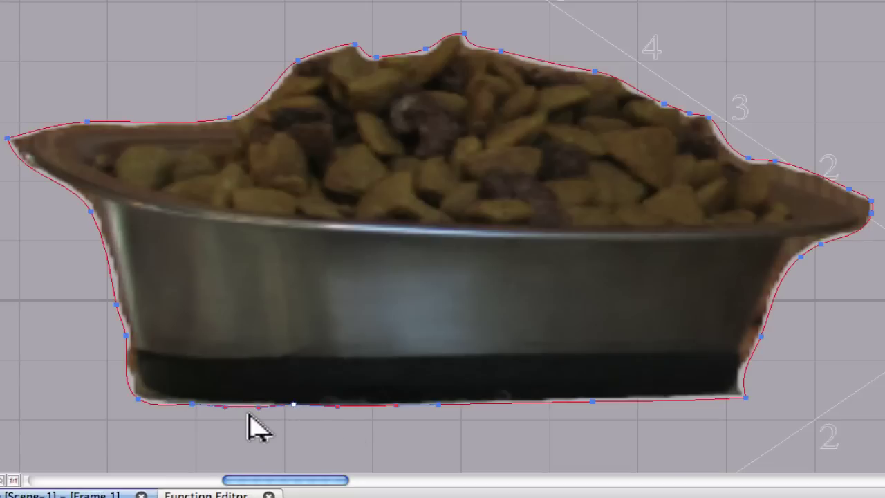
pyautogui.click(266, 428)
pyautogui.click(299, 414)
pyautogui.click(293, 406)
pyautogui.click(259, 407)
pyautogui.click(227, 408)
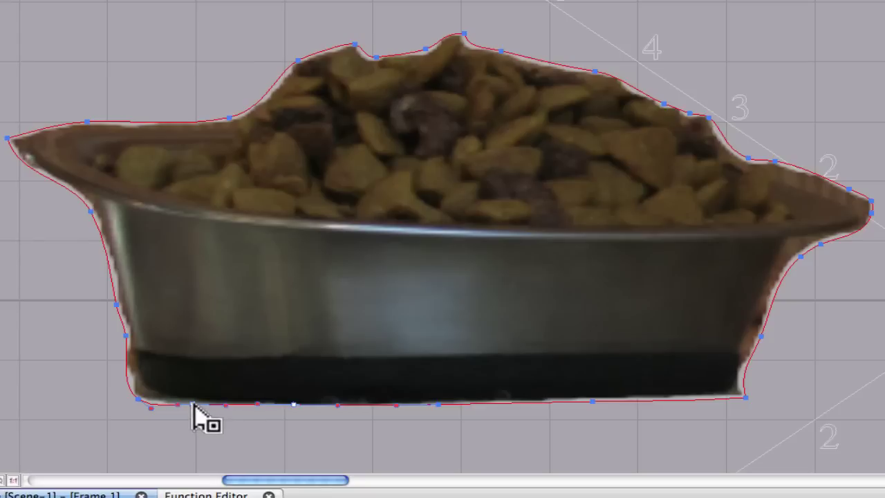
# - Pull the bottom-left corner onto the bowl, straighten the lower-left edge, and add bottom-right points
pyautogui.click(139, 399)
pyautogui.moveTo(140, 399); pyautogui.dragTo(149, 394)
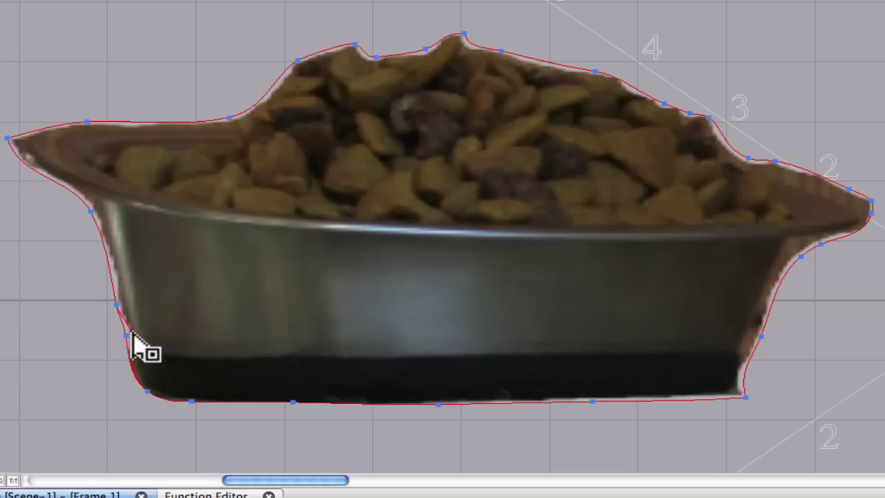
pyautogui.moveTo(127, 334)
pyautogui.mouseDown()
pyautogui.moveTo(134, 371)
pyautogui.moveTo(132, 333)
pyautogui.mouseUp()
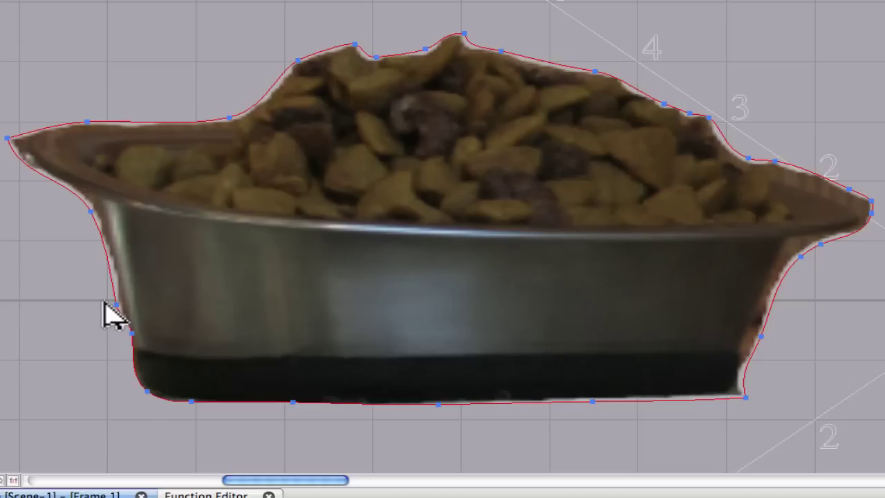
pyautogui.click(438, 402)
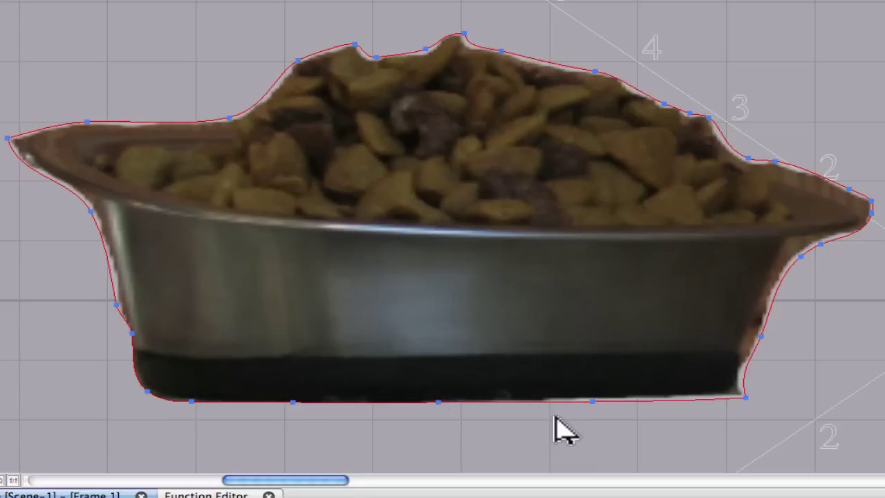
pyautogui.click(593, 399)
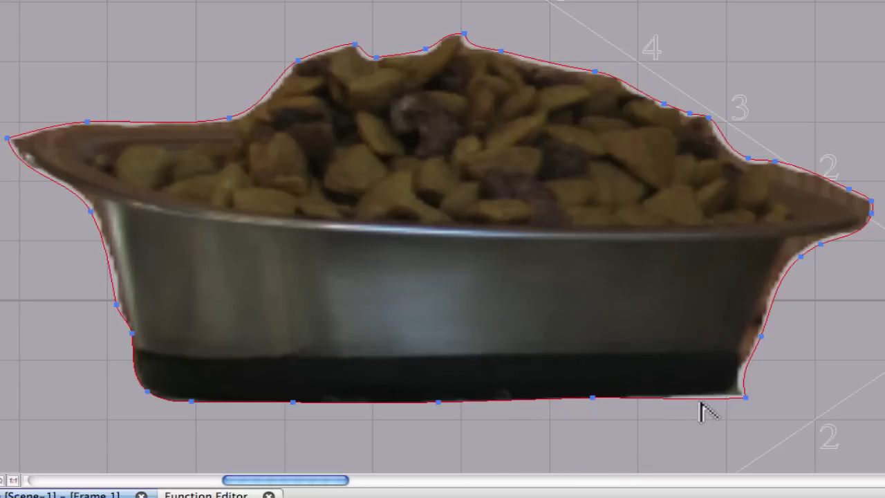
# - Add points on the bowl's right outline and delete a stray lower-right point
pyautogui.press('alt')
pyautogui.press('alt')
pyautogui.click(756, 350)
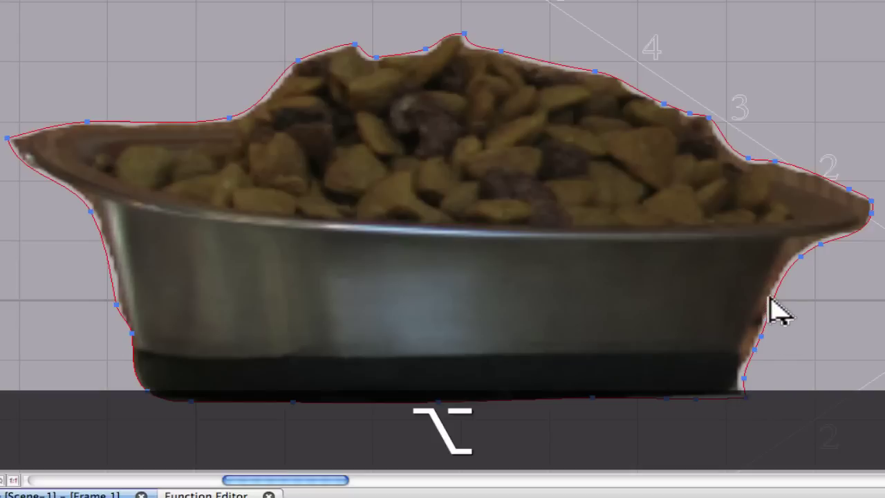
pyautogui.click(775, 293)
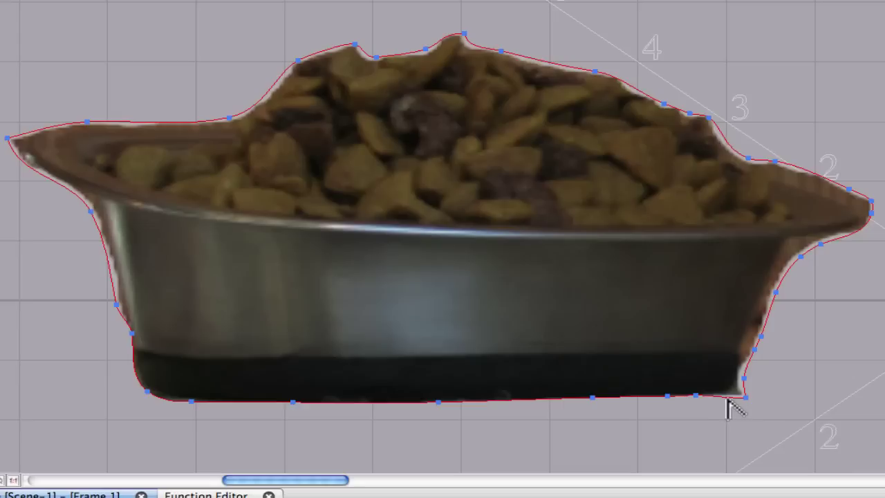
pyautogui.press('alt')
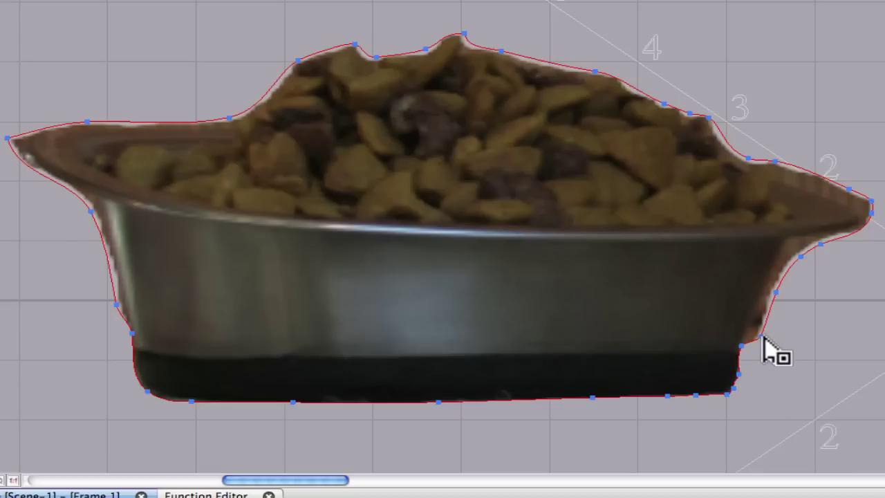
pyautogui.click(760, 337)
pyautogui.press('Delete')
# - Drag the lower-right outline points in against the bowl edge and preview the cut-out
pyautogui.click(750, 315)
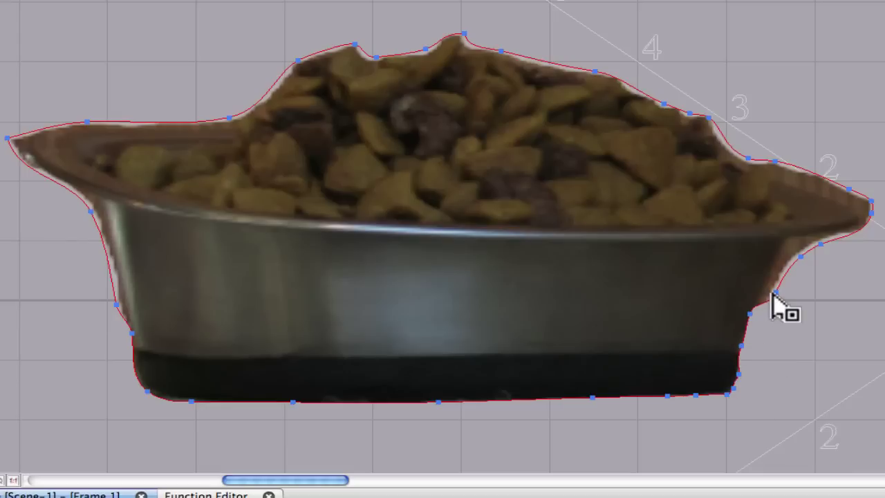
pyautogui.moveTo(774, 293); pyautogui.dragTo(774, 286)
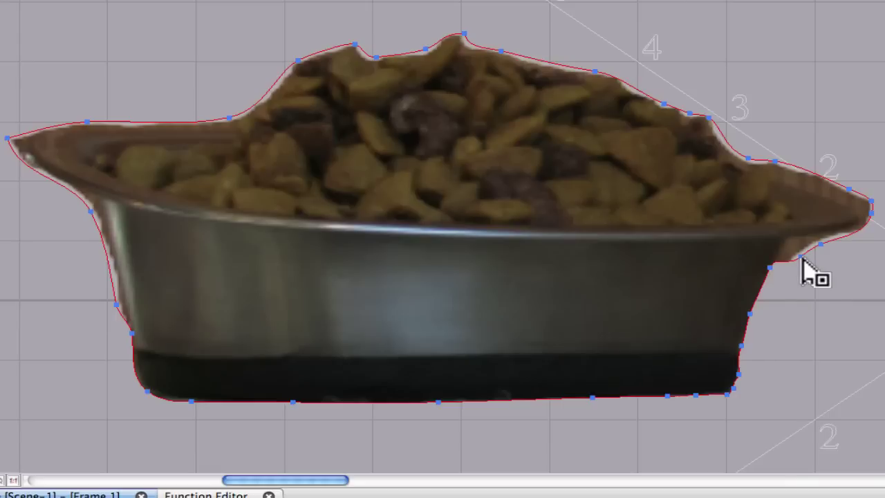
pyautogui.moveTo(800, 257); pyautogui.dragTo(788, 242)
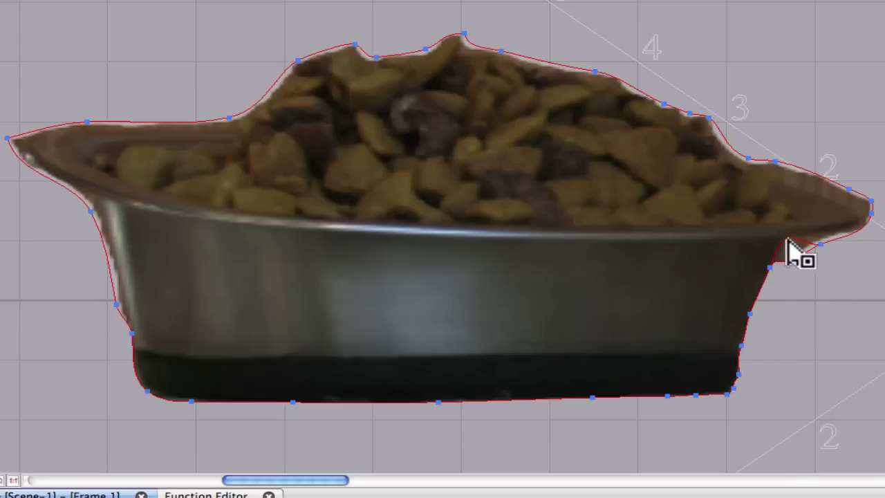
pyautogui.click(823, 236)
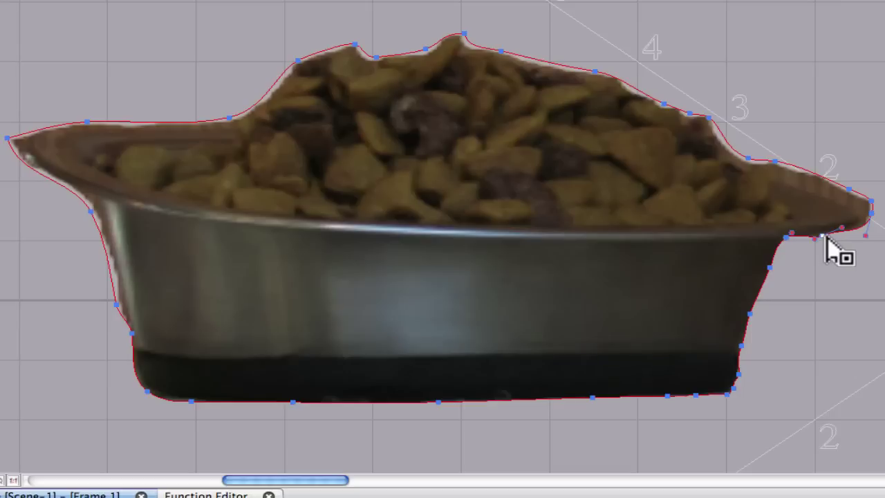
pyautogui.click(861, 261)
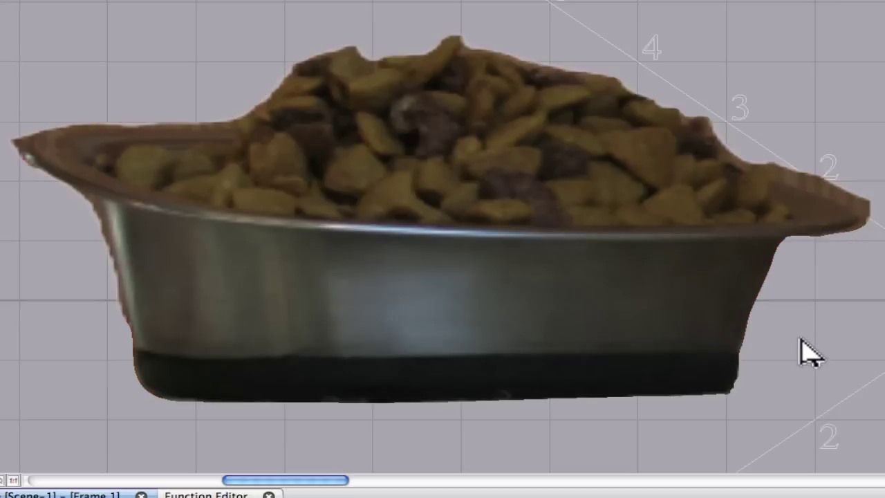
# - Select the lower-right contour points down to the bowl's corner and check the edge
pyautogui.click(738, 371)
pyautogui.click(741, 377)
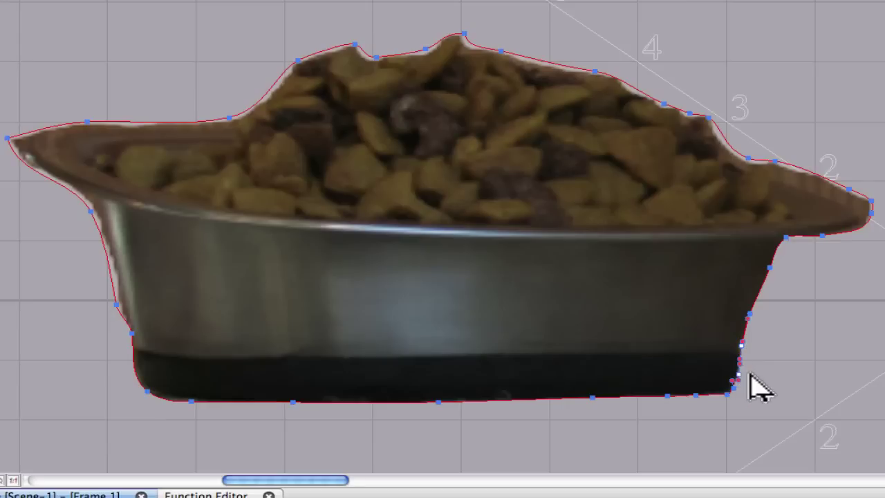
pyautogui.click(738, 379)
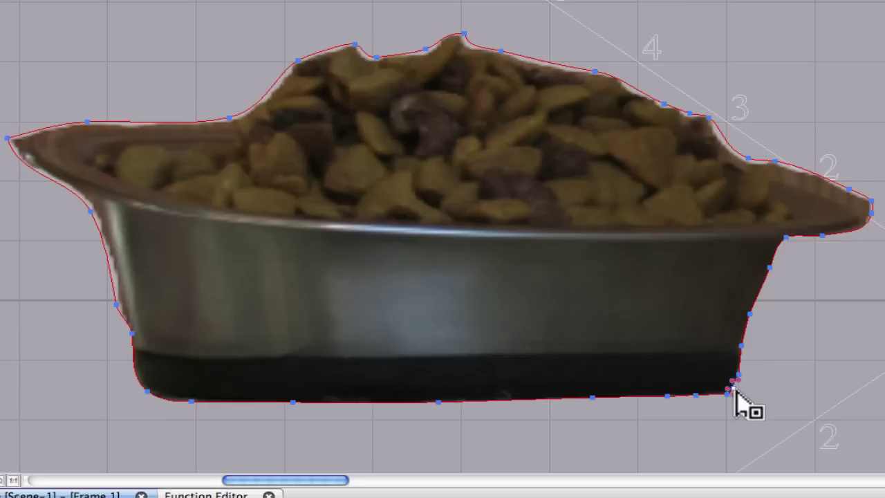
pyautogui.click(729, 391)
pyautogui.click(768, 400)
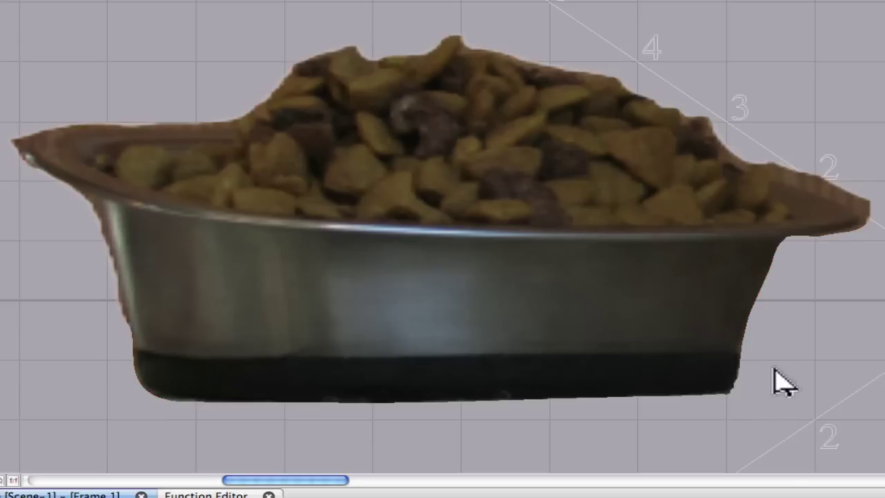
# - Drag a right-edge point onto the bowl and pull the rim's right tip inward
pyautogui.click(749, 306)
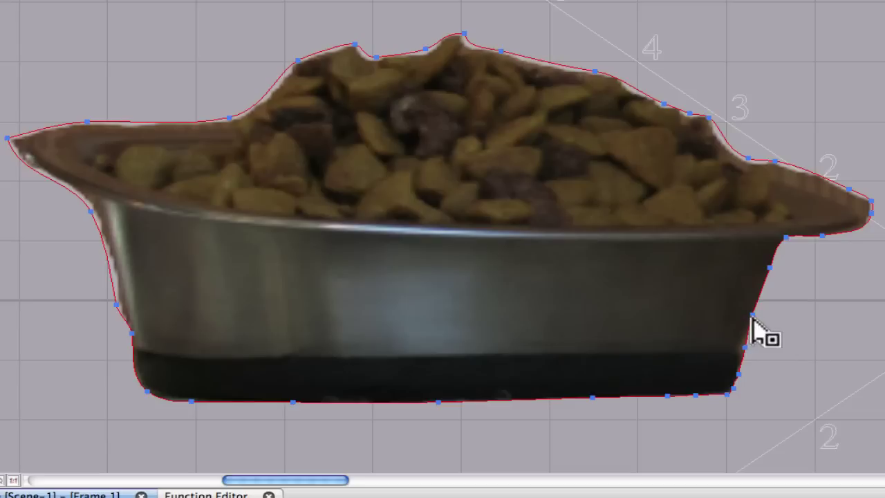
pyautogui.moveTo(754, 315); pyautogui.dragTo(770, 320)
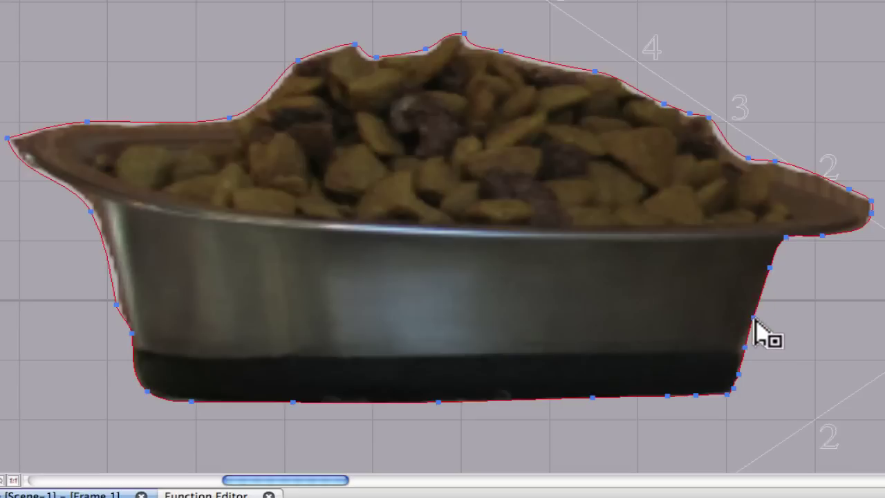
pyautogui.click(753, 319)
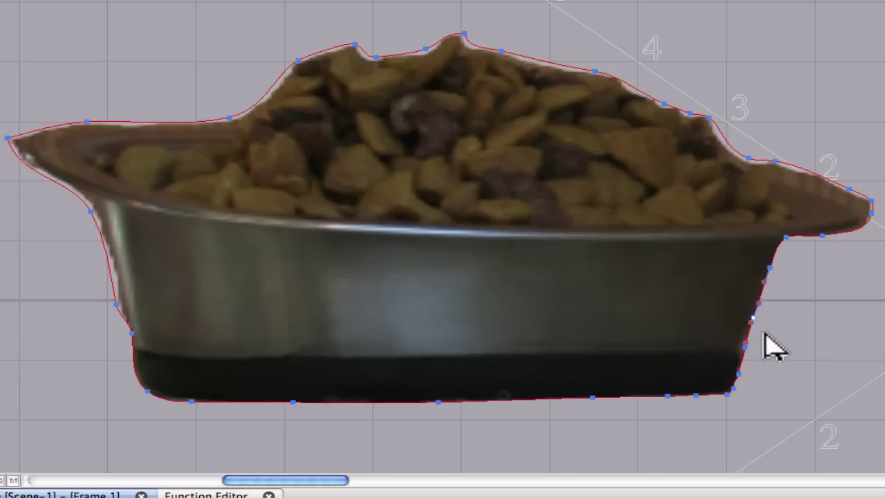
pyautogui.click(821, 235)
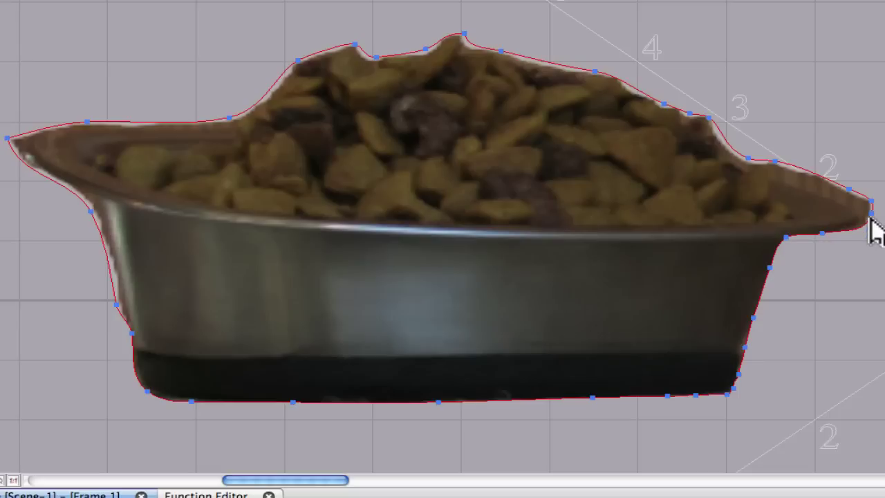
pyautogui.moveTo(872, 207); pyautogui.dragTo(857, 211)
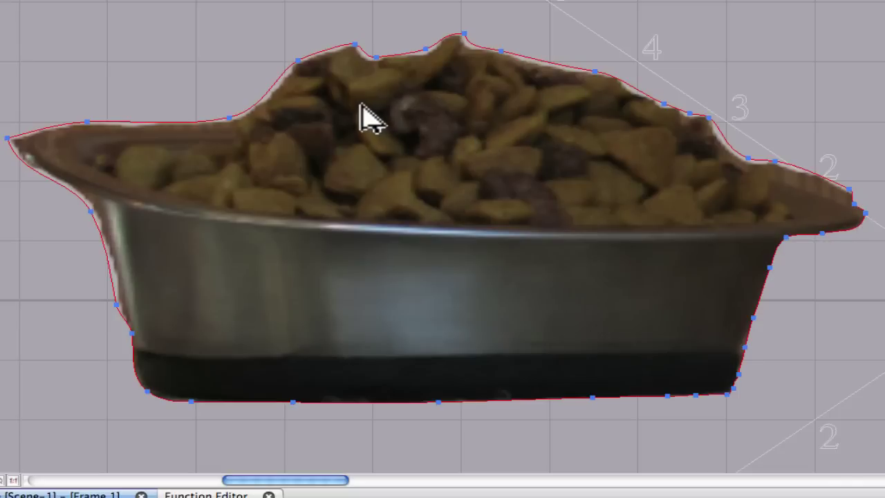
# - Add and reposition contour points around the left kibble bump and the dip beside it
pyautogui.scroll(8, 360, 103)
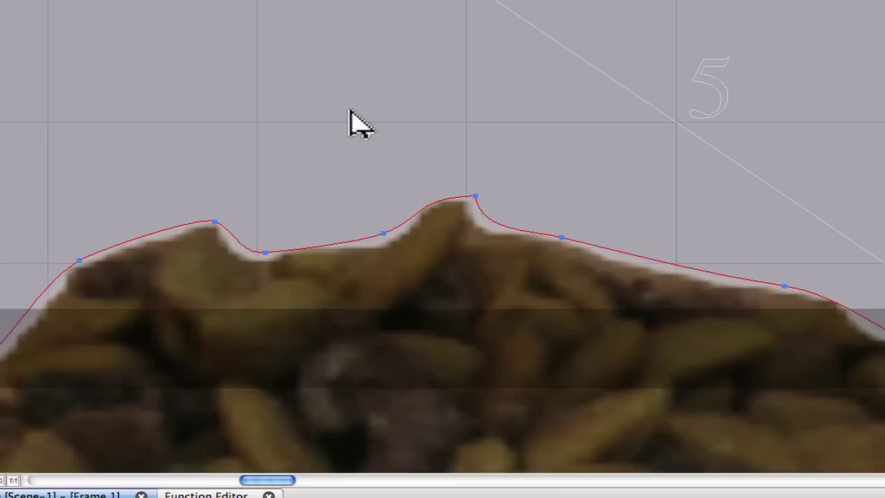
pyautogui.scroll(-4, 360, 125)
pyautogui.scroll(-2, 379, 135)
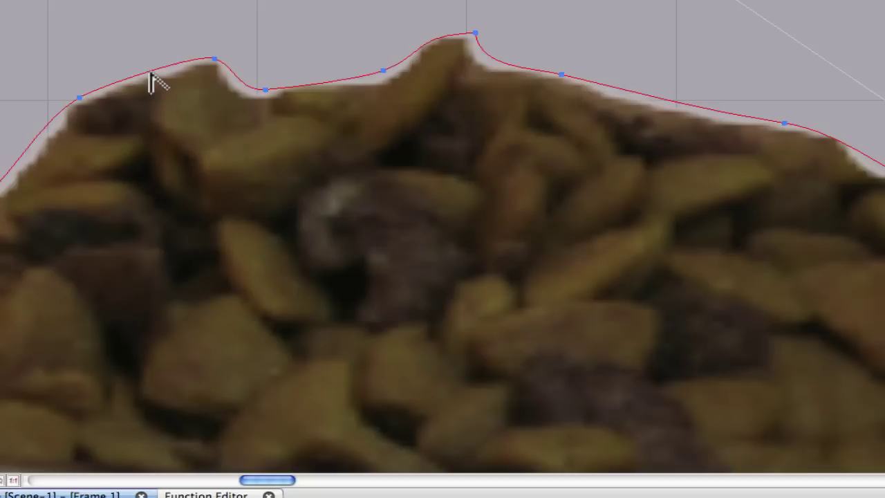
pyautogui.press('alt')
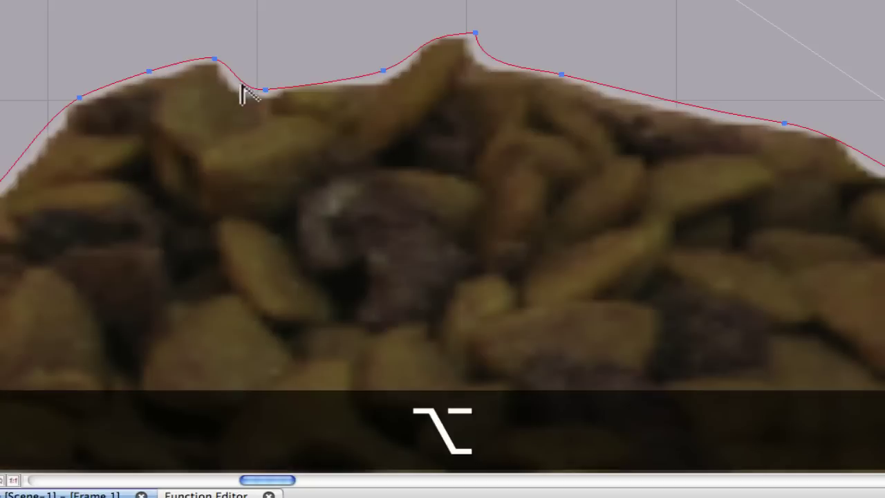
pyautogui.keyDown('alt'); pyautogui.click(314, 84); pyautogui.keyUp('alt')
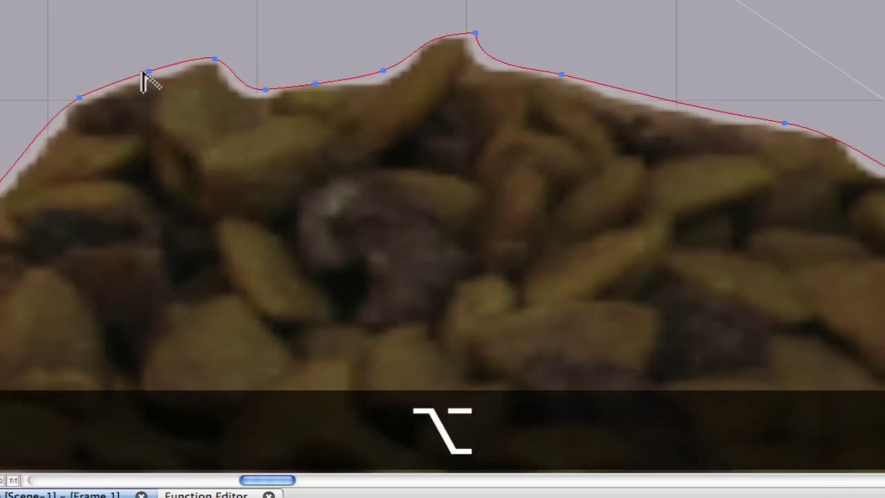
pyautogui.moveTo(143, 71); pyautogui.dragTo(152, 83)
pyautogui.moveTo(212, 60); pyautogui.dragTo(211, 68)
pyautogui.press('alt')
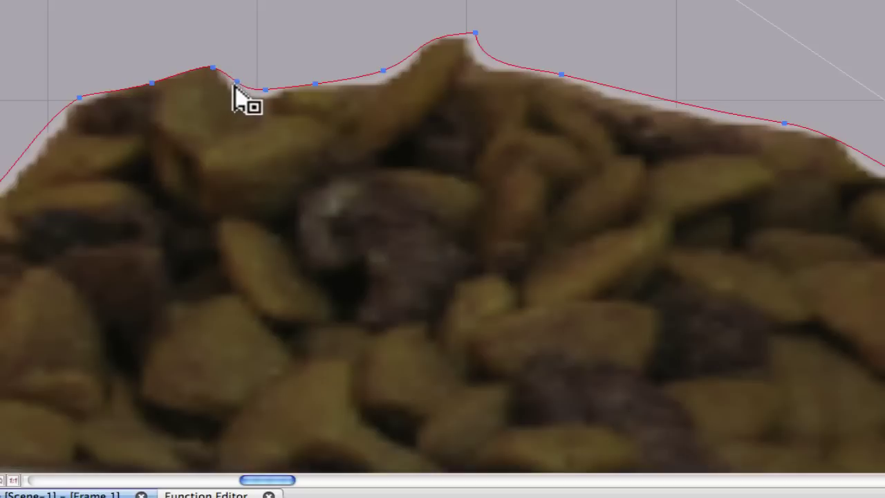
pyautogui.moveTo(229, 90); pyautogui.dragTo(265, 99)
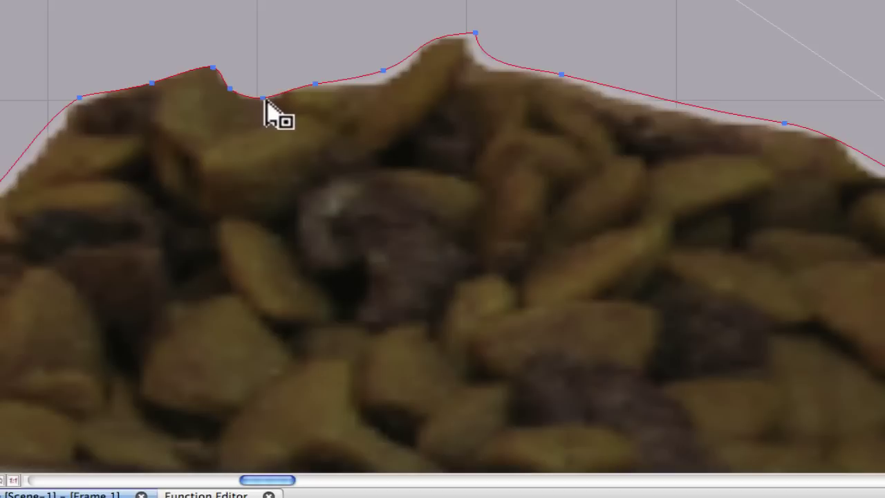
pyautogui.press('alt')
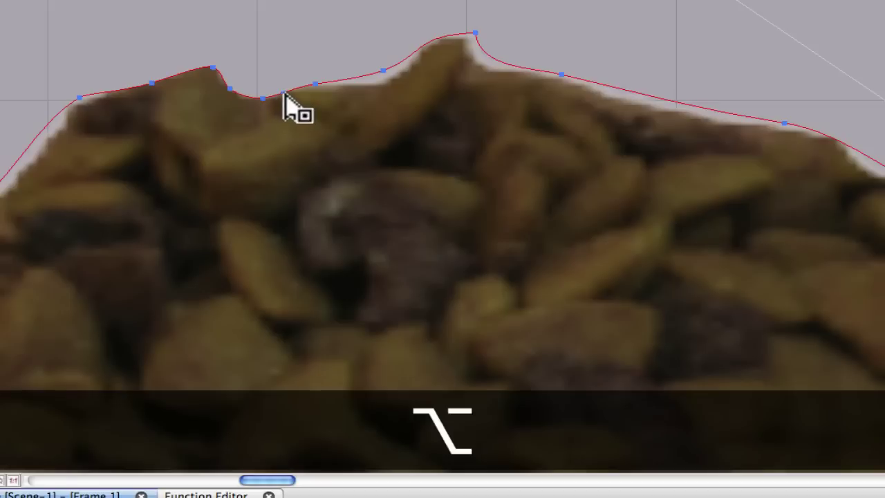
pyautogui.keyDown('alt'); pyautogui.click(283, 93); pyautogui.keyUp('alt')
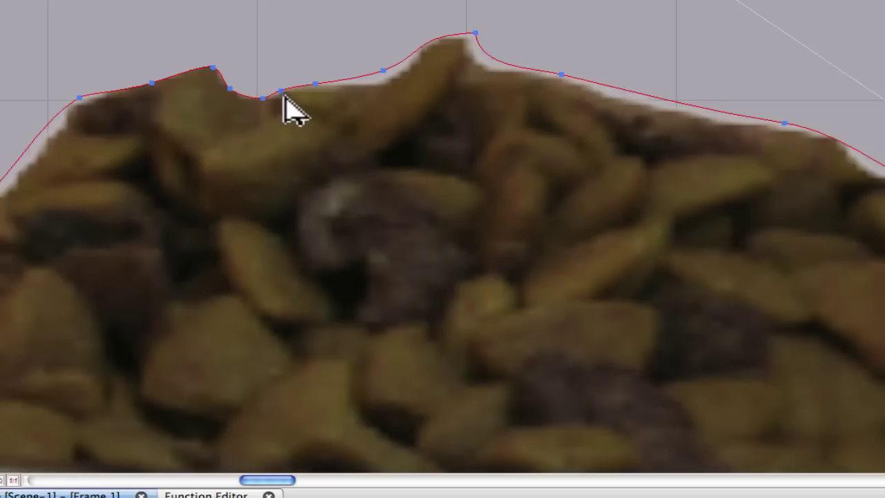
# - Reshape the outline below the main kibble peak and make the peak point a sharp corner
pyautogui.click(315, 84)
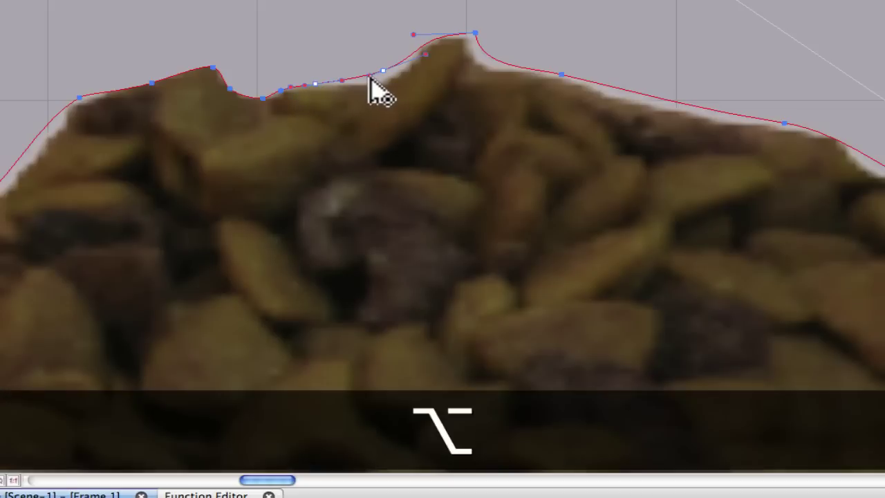
pyautogui.keyDown('alt'); pyautogui.click(353, 67); pyautogui.keyUp('alt')
pyautogui.keyDown('alt'); pyautogui.click(365, 82); pyautogui.keyUp('alt')
pyautogui.moveTo(366, 79); pyautogui.dragTo(419, 56)
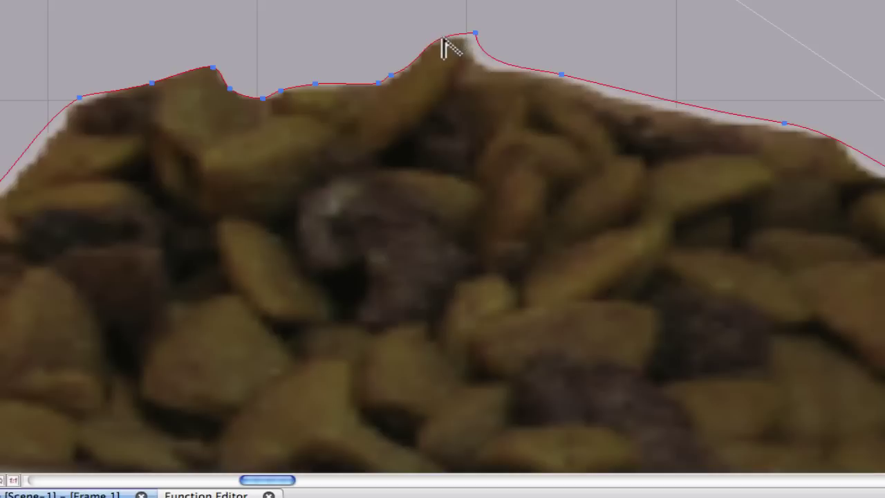
pyautogui.press('alt')
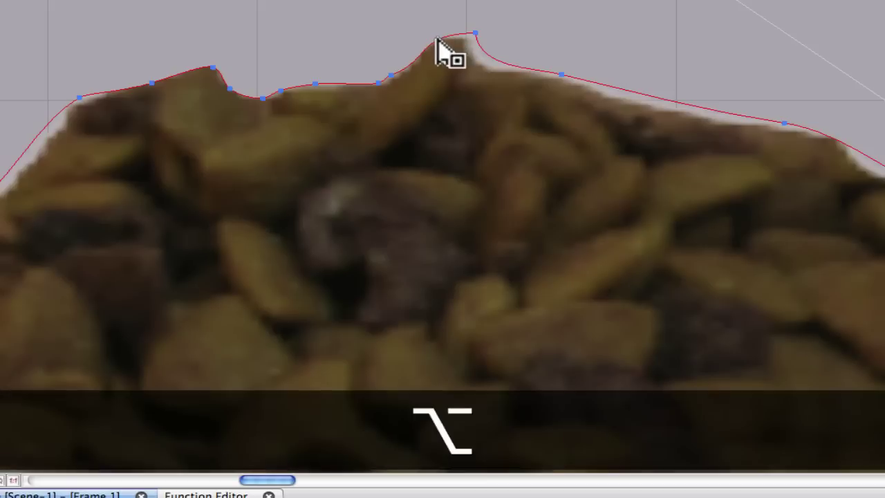
pyautogui.moveTo(474, 33); pyautogui.dragTo(471, 64)
# - Add points along the food's right slope and drag them onto the kibble edge
pyautogui.press('alt')
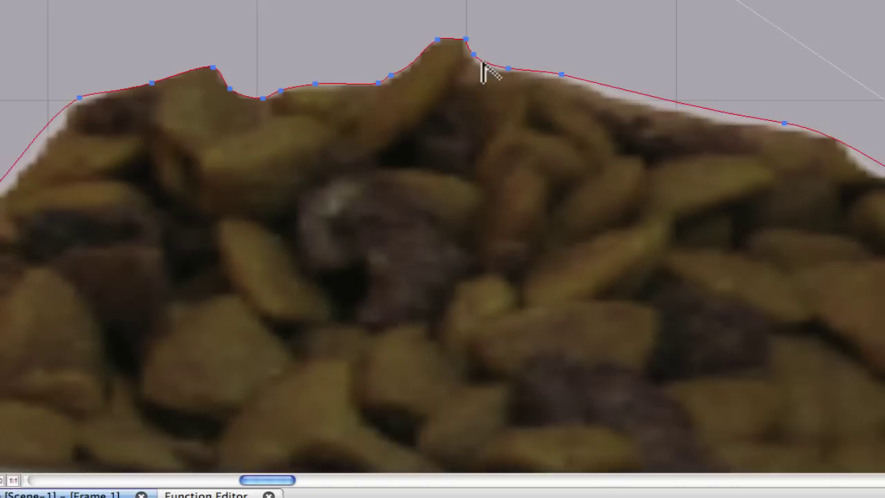
pyautogui.click(615, 89)
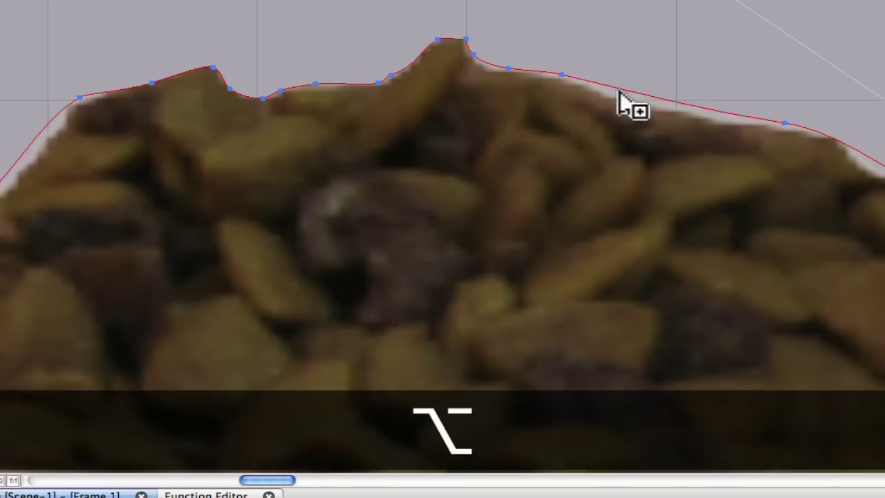
pyautogui.click(678, 103)
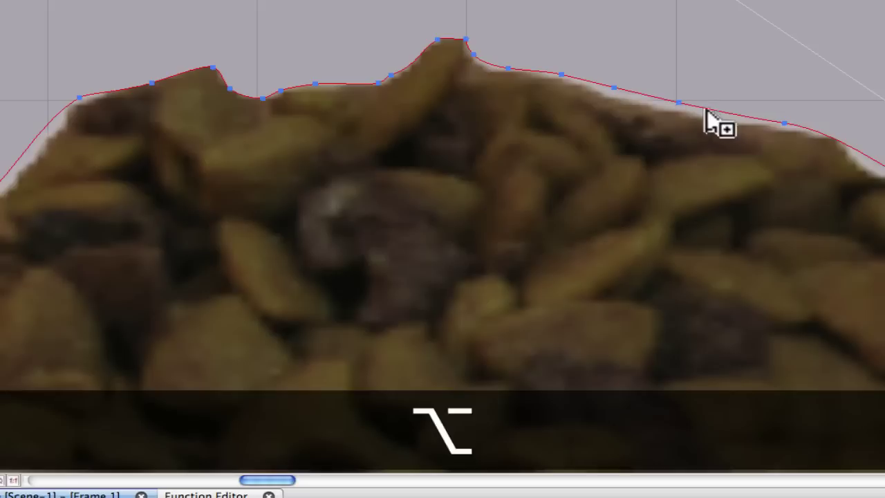
pyautogui.click(726, 113)
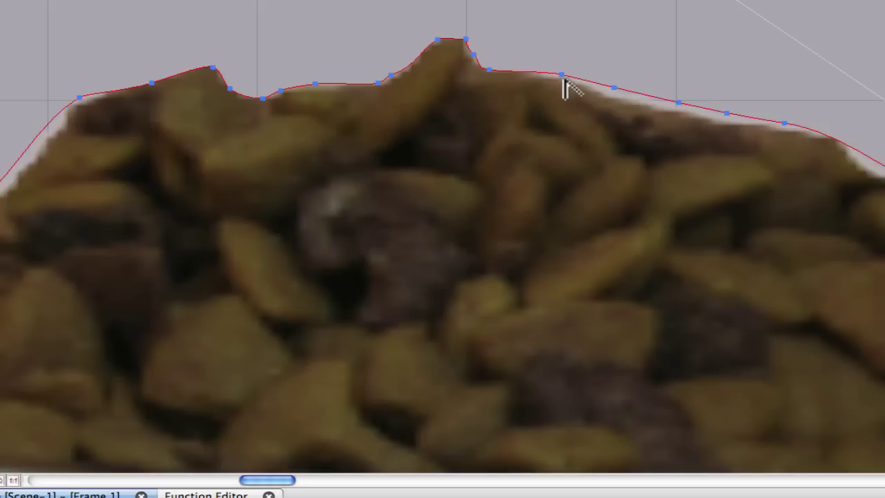
pyautogui.moveTo(563, 76); pyautogui.dragTo(556, 78)
pyautogui.moveTo(612, 87); pyautogui.dragTo(610, 97)
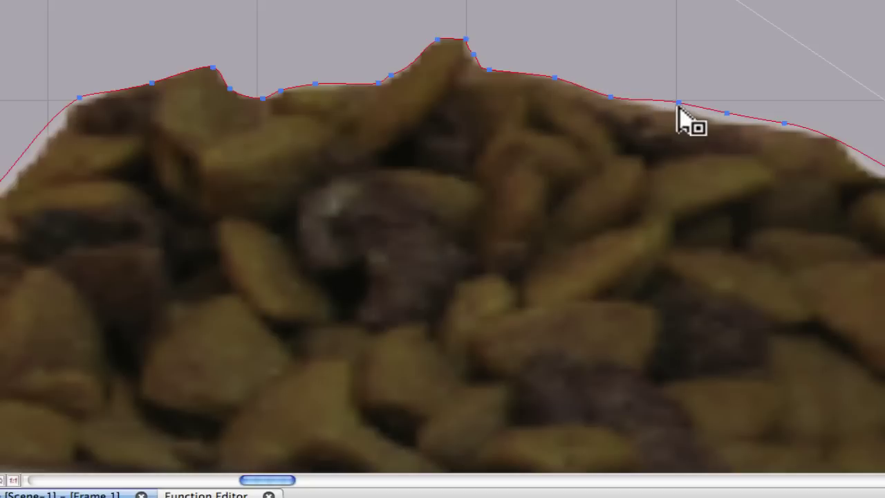
pyautogui.moveTo(678, 105); pyautogui.dragTo(660, 112)
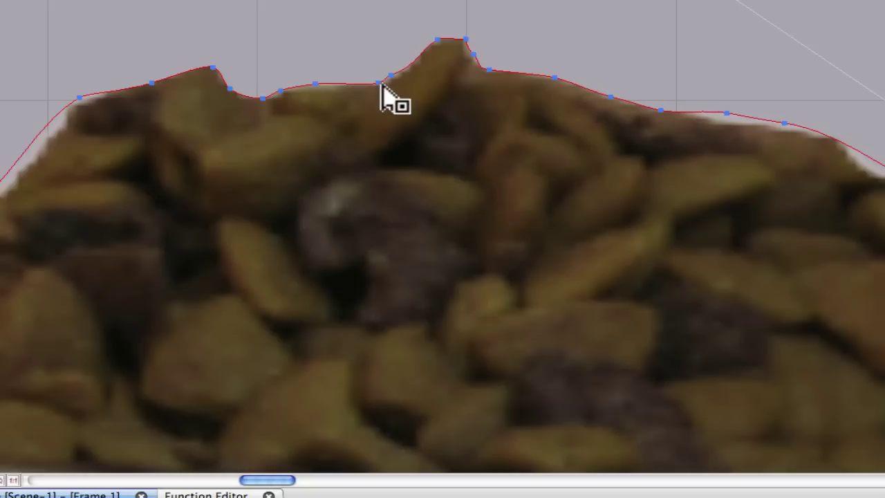
pyautogui.moveTo(380, 84); pyautogui.dragTo(400, 80)
pyautogui.moveTo(293, 480); pyautogui.dragTo(253, 477)
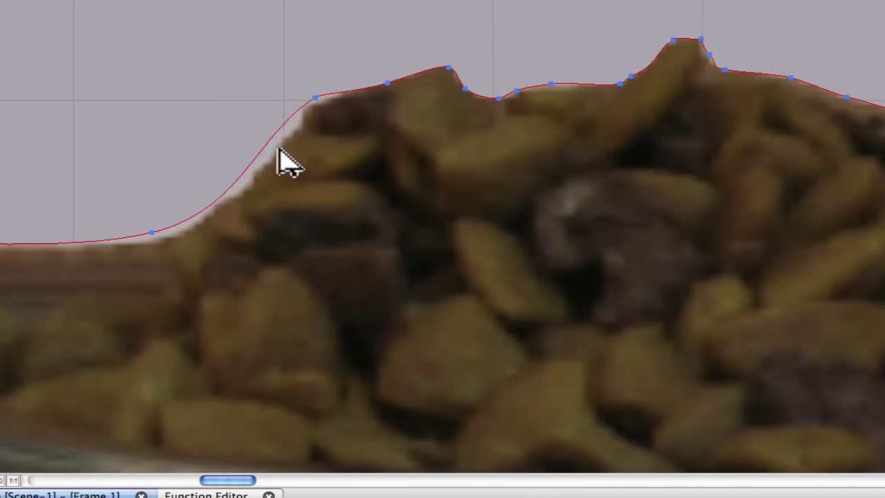
# - Bend the outline's left slope in to hug the food's left side
pyautogui.press('alt')
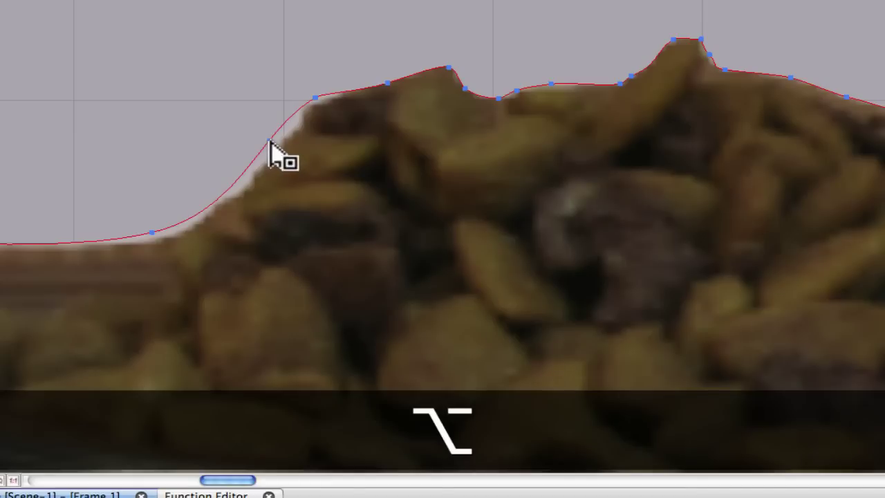
pyautogui.moveTo(271, 144); pyautogui.dragTo(219, 206)
pyautogui.press('alt')
pyautogui.press('alt')
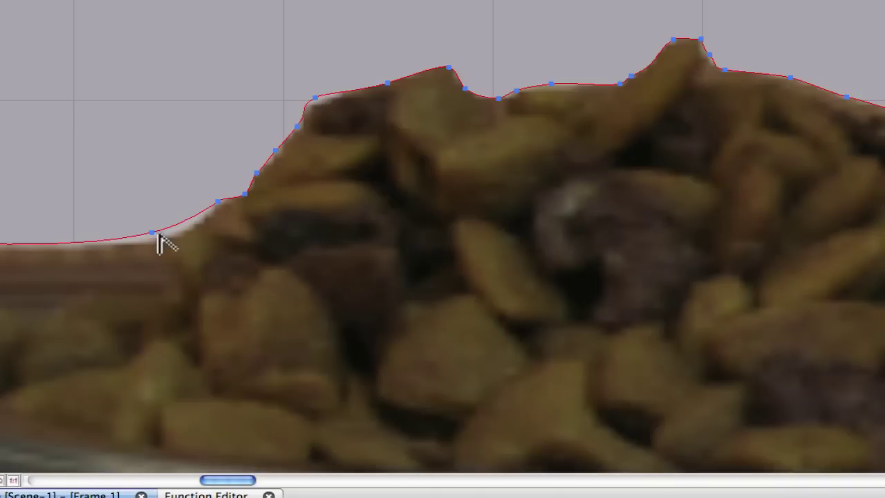
pyautogui.moveTo(158, 237); pyautogui.dragTo(180, 237)
# - Lower the outline along the left rim and fit points onto the rim's left tip
pyautogui.moveTo(242, 479); pyautogui.dragTo(201, 480)
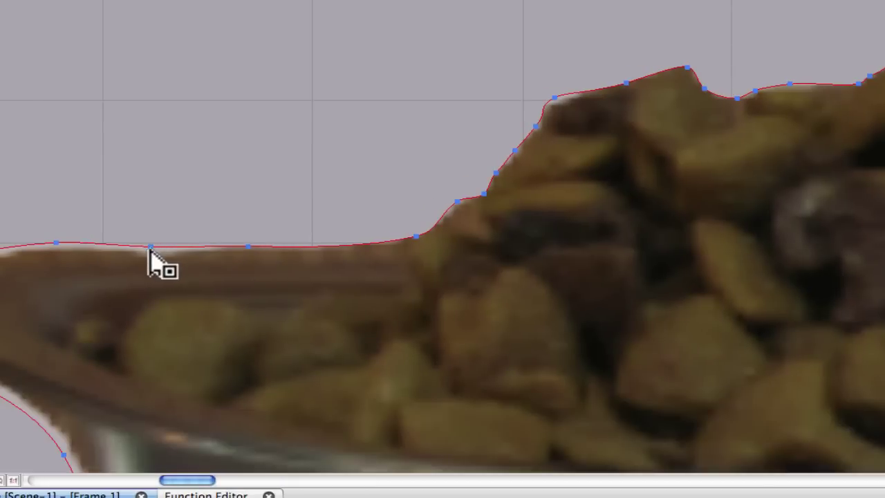
pyautogui.moveTo(61, 259); pyautogui.dragTo(161, 266)
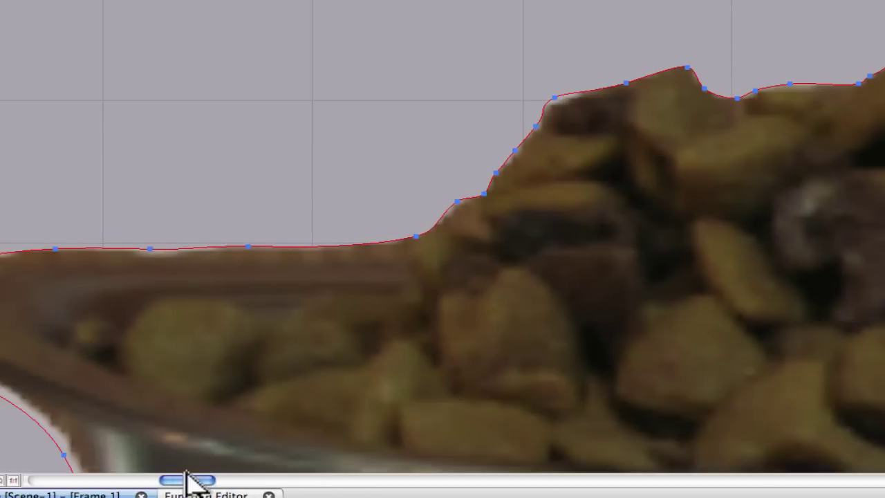
pyautogui.moveTo(187, 480); pyautogui.dragTo(140, 480)
pyautogui.click(241, 267)
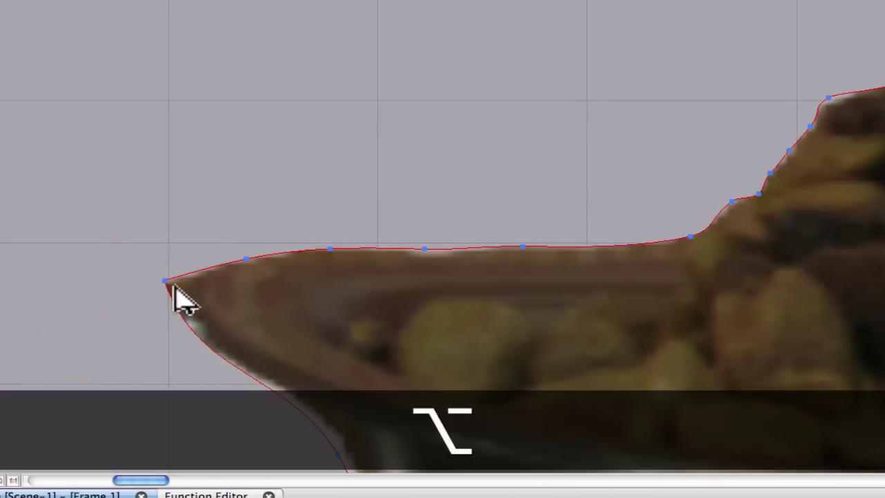
pyautogui.moveTo(192, 302); pyautogui.dragTo(204, 283)
pyautogui.keyDown('alt'); pyautogui.click(188, 285); pyautogui.keyUp('alt')
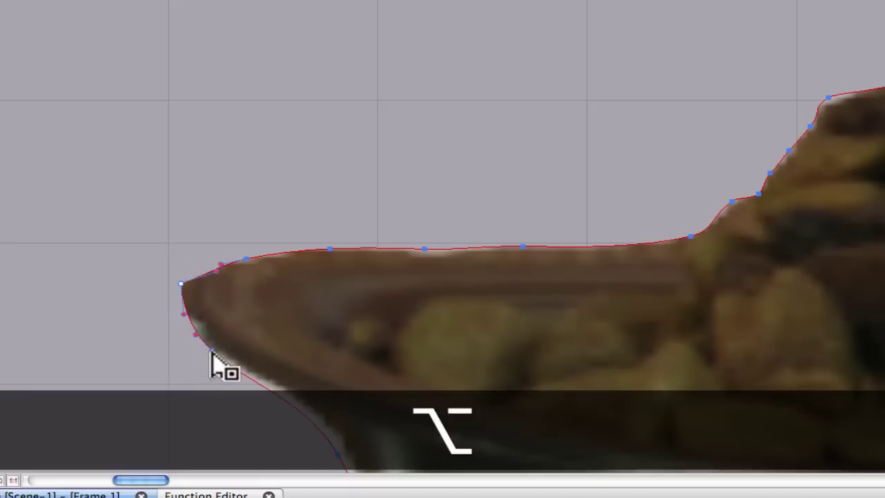
pyautogui.keyDown('alt'); pyautogui.click(212, 351); pyautogui.keyUp('alt')
pyautogui.moveTo(183, 289); pyautogui.dragTo(196, 290)
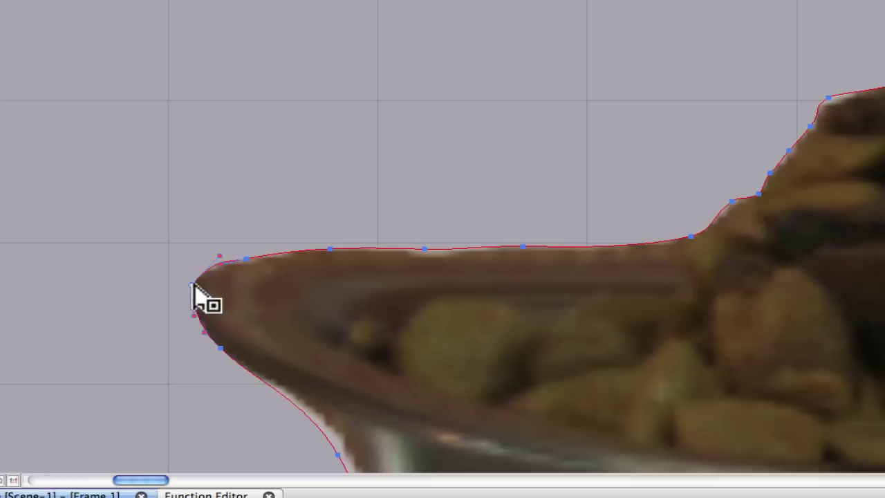
pyautogui.keyDown('shift'); pyautogui.click(220, 348); pyautogui.keyUp('shift')
# - Add contour points down the bowl's left side and adjust their curves to the edge
pyautogui.keyDown('alt'); pyautogui.click(267, 388); pyautogui.keyUp('alt')
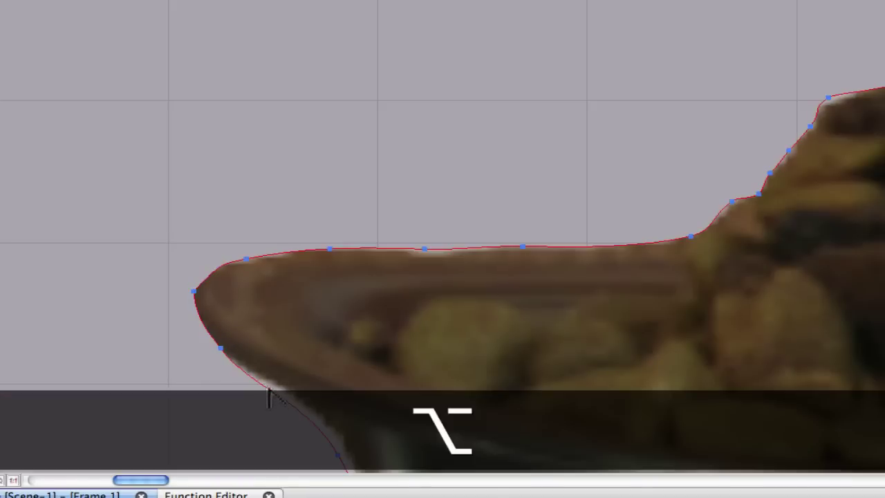
pyautogui.scroll(-5, 263, 332)
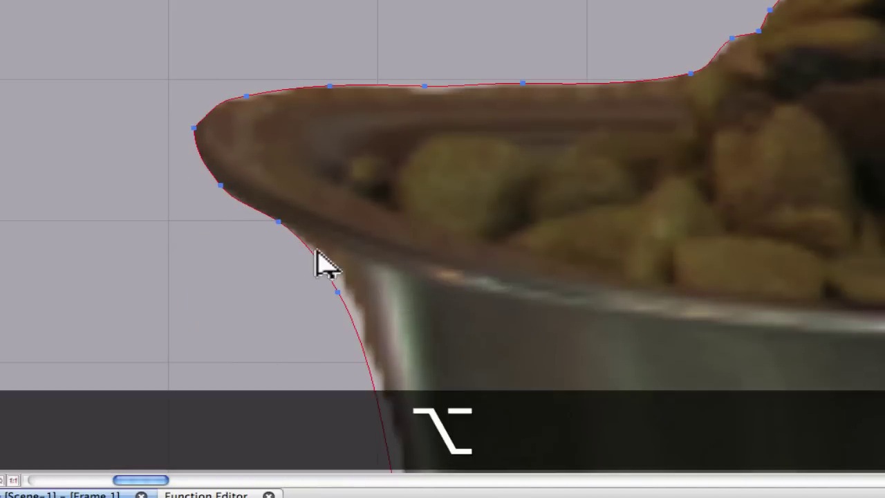
pyautogui.keyDown('alt'); pyautogui.click(314, 252); pyautogui.keyUp('alt')
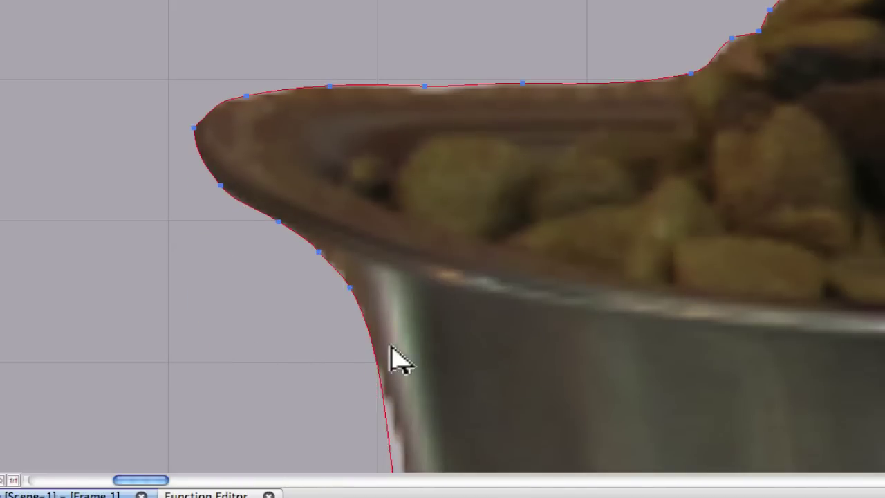
pyautogui.scroll(-5, 395, 359)
pyautogui.keyDown('alt'); pyautogui.click(385, 249); pyautogui.keyUp('alt')
pyautogui.keyDown('alt'); pyautogui.click(389, 247); pyautogui.keyUp('alt')
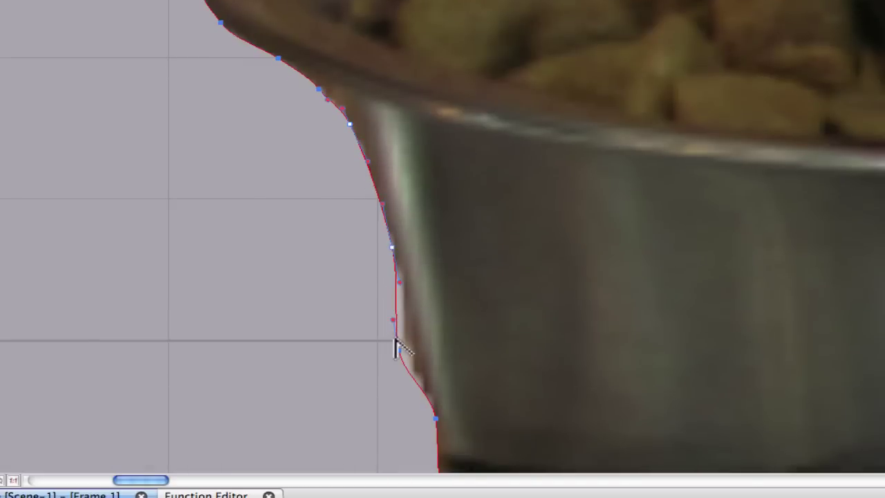
pyautogui.moveTo(397, 348); pyautogui.dragTo(417, 347)
pyautogui.scroll(-5, 417, 349)
# - Zoom in with X, then out with Z to frame the whole reshaped bowl contour
pyautogui.press('x')
pyautogui.press('x')
pyautogui.press('x')
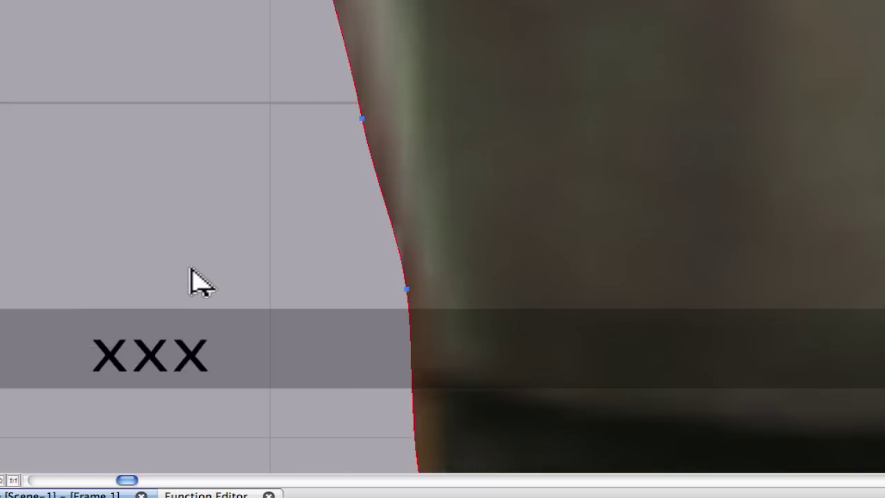
pyautogui.press('z')
pyautogui.press('z')
pyautogui.press('z')
pyautogui.press('z')
pyautogui.press('z')
pyautogui.press('z')
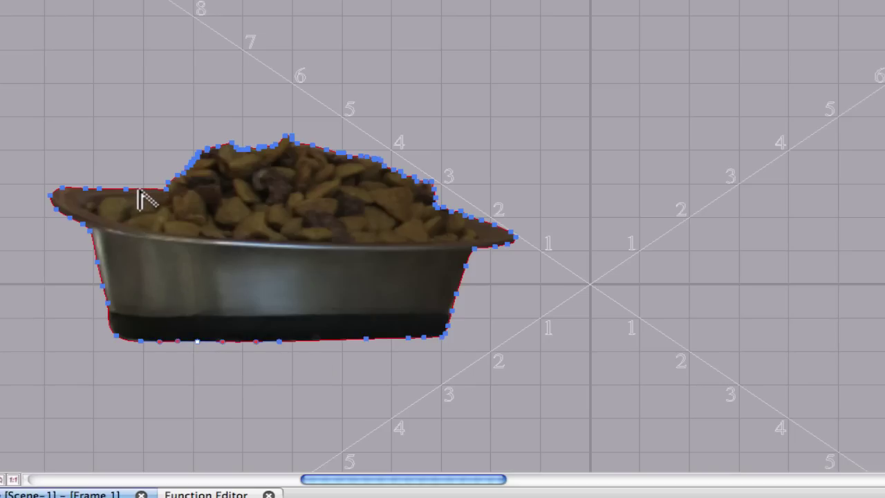
pyautogui.press('alt')
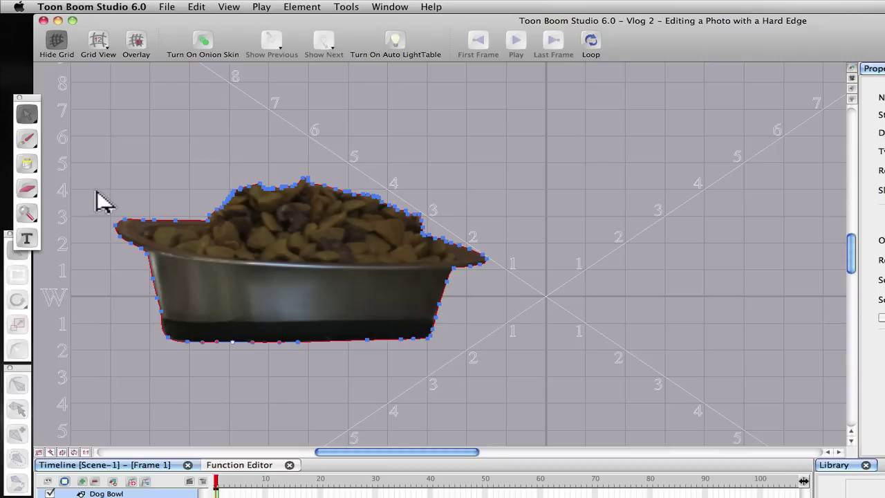
# - Dock the Tools palette left, view the bowl larger on a white grid, and trim the food's top edge
pyautogui.moveTo(28, 99); pyautogui.dragTo(10, 69)
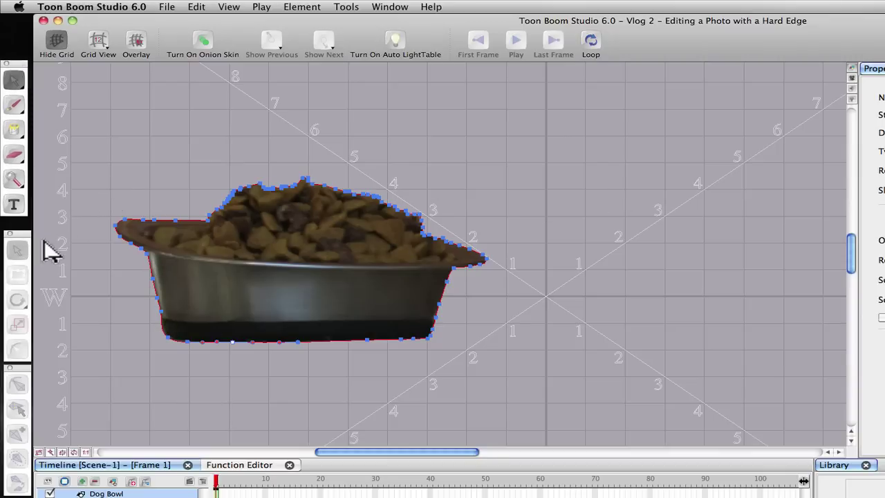
pyautogui.click(852, 88)
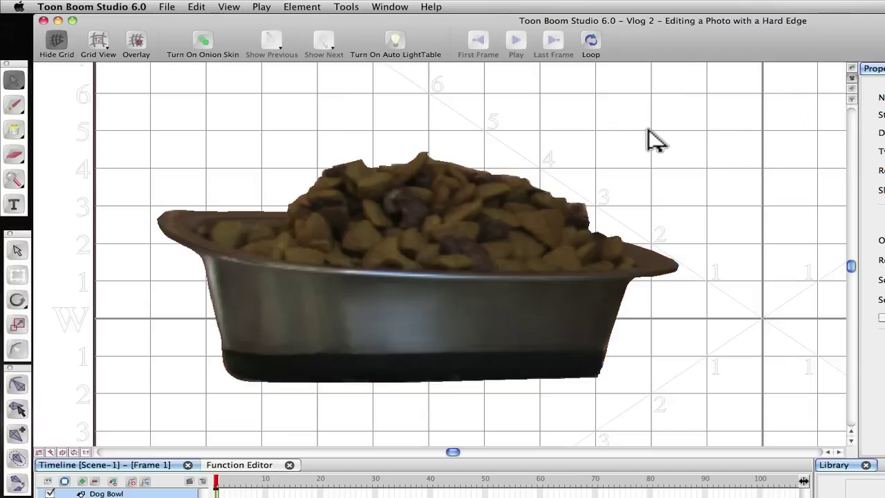
pyautogui.click(253, 213)
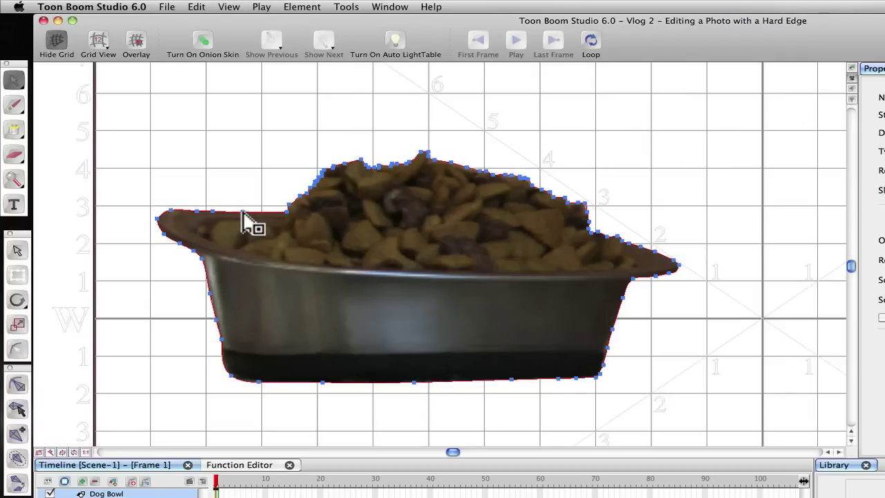
pyautogui.click(587, 144)
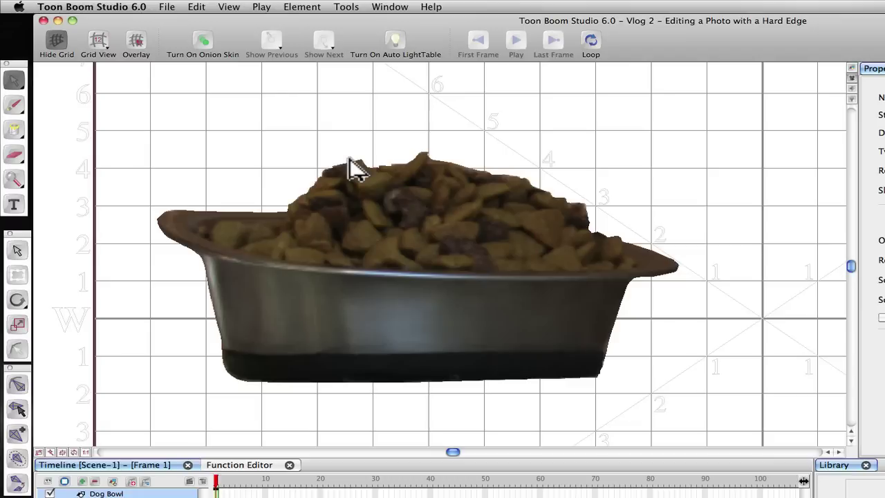
pyautogui.moveTo(351, 168)
pyautogui.mouseDown()
pyautogui.moveTo(381, 170)
pyautogui.moveTo(371, 172)
pyautogui.mouseUp()
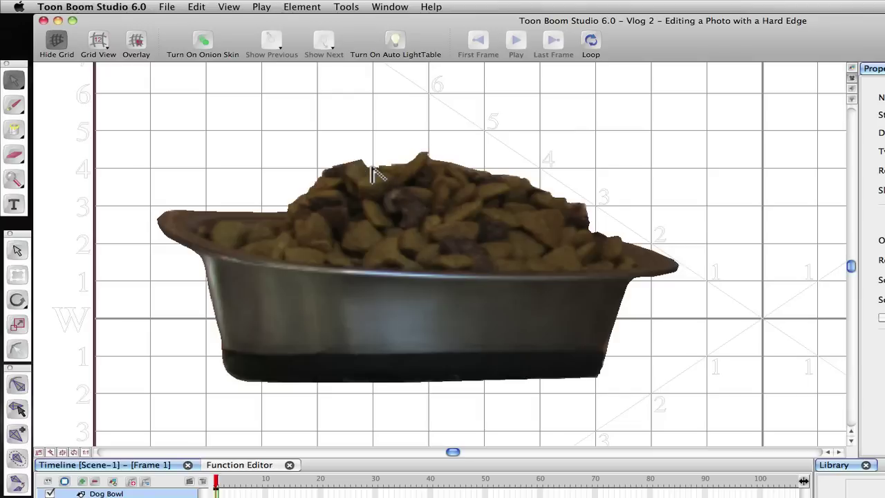